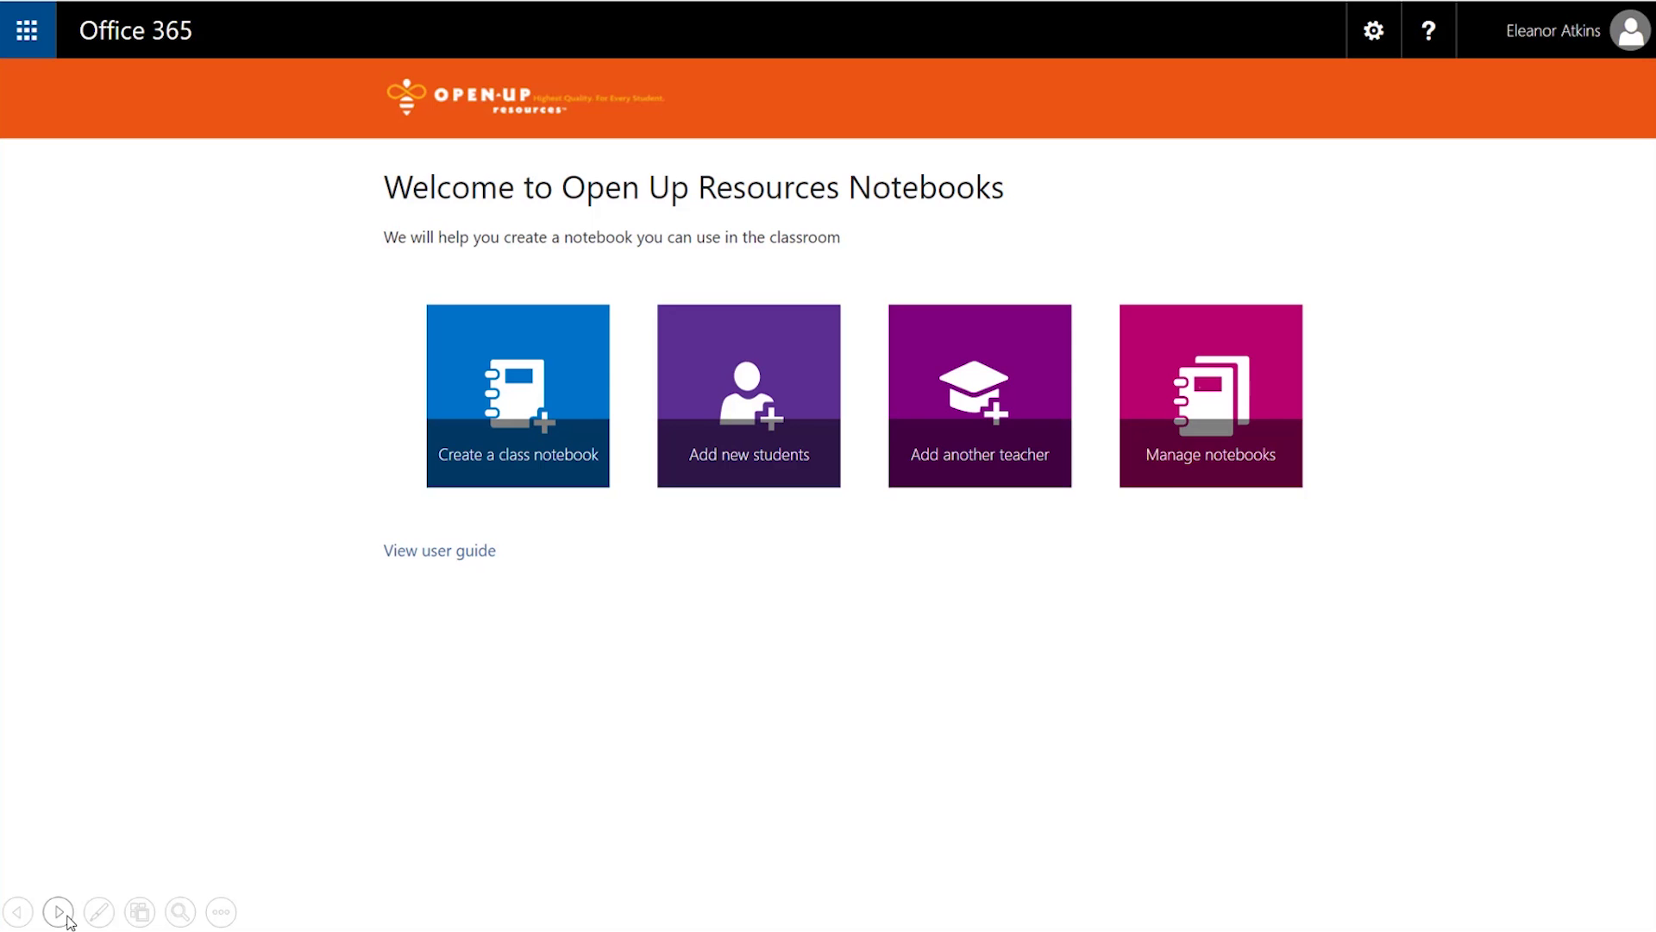
- Advance the wizard through class name, Grade 7 Math content, students and student sections to Preview
{"action": "left_click", "coordinate": [68, 920]}
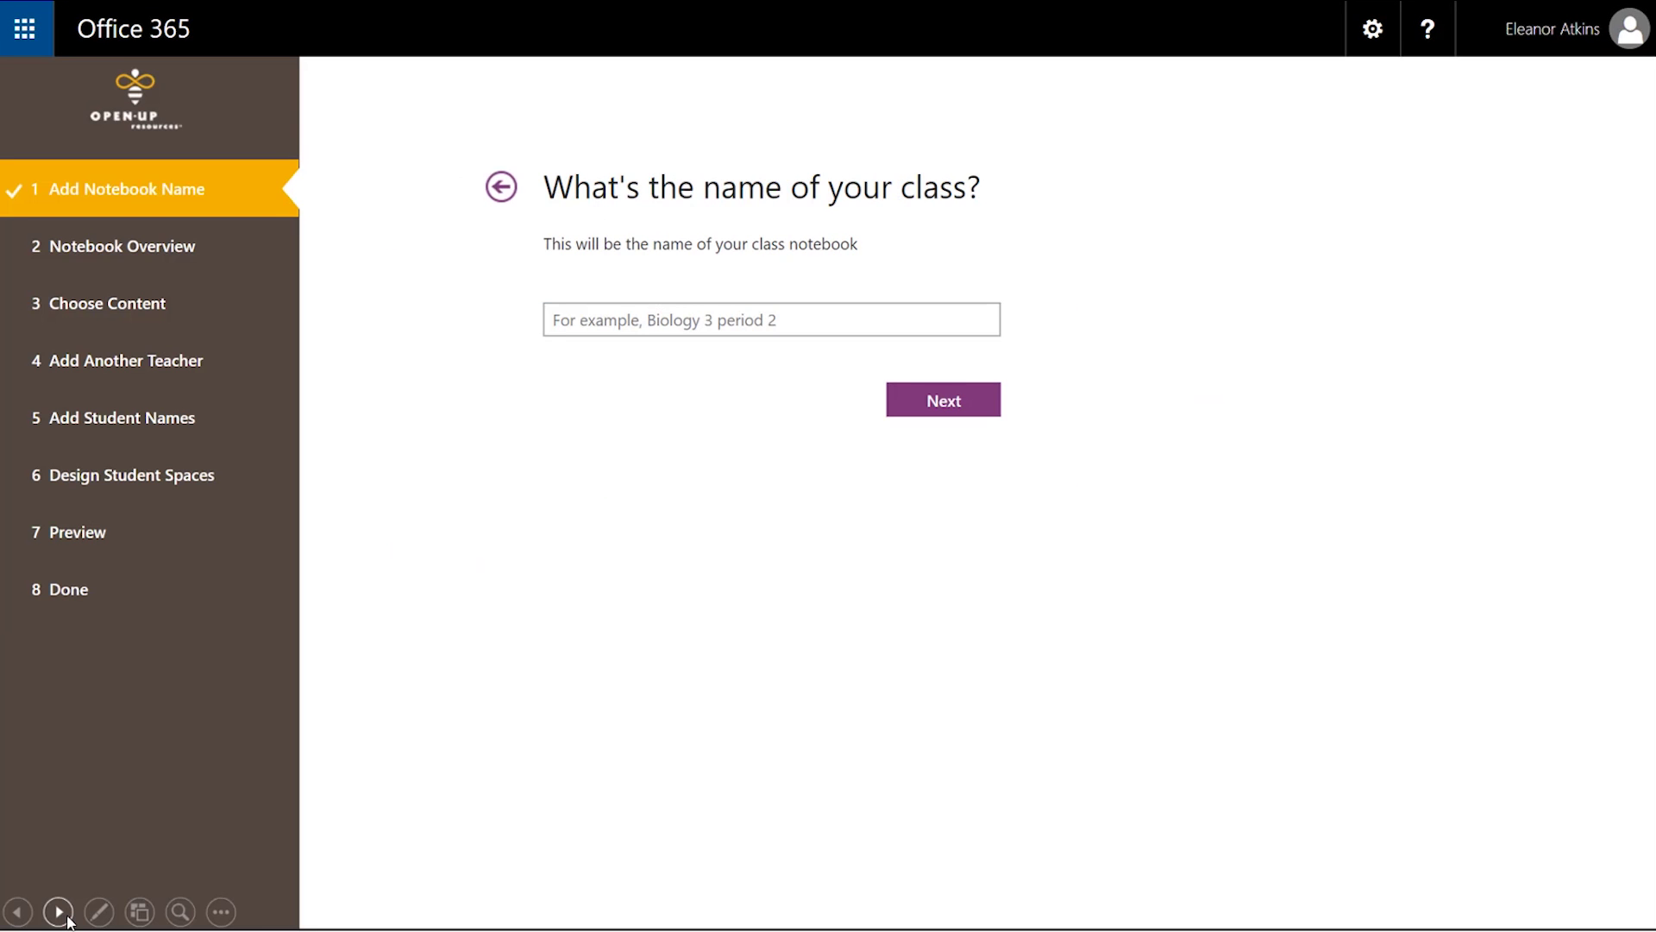
{"action": "left_click", "coordinate": [68, 920]}
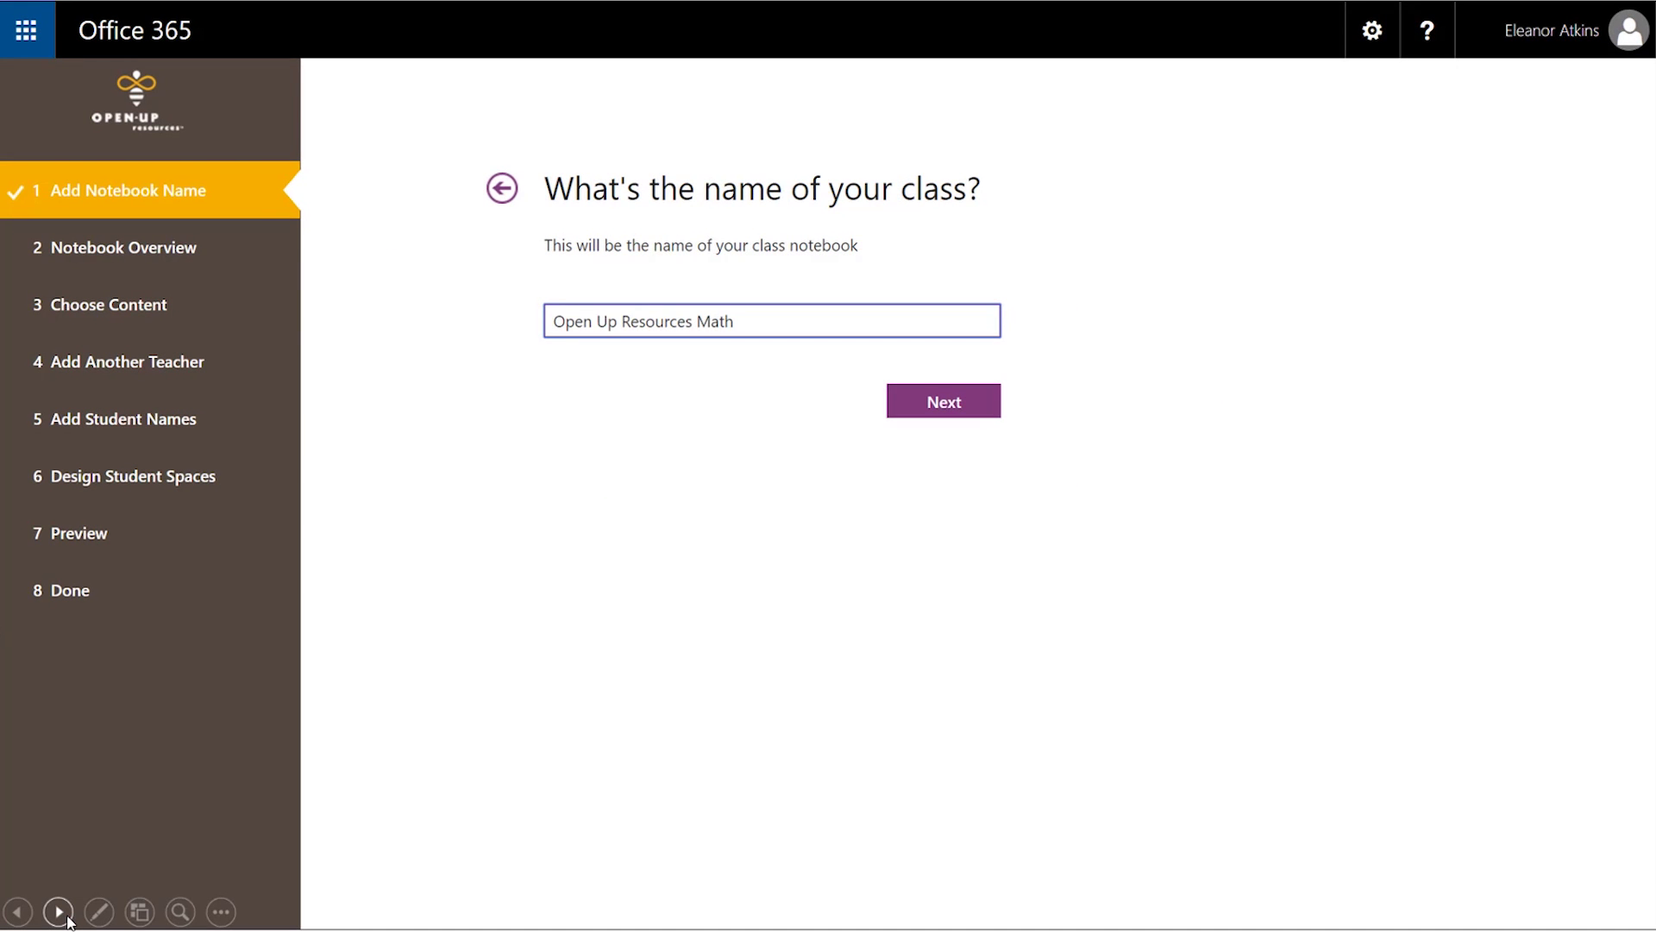
{"action": "left_click", "coordinate": [68, 919]}
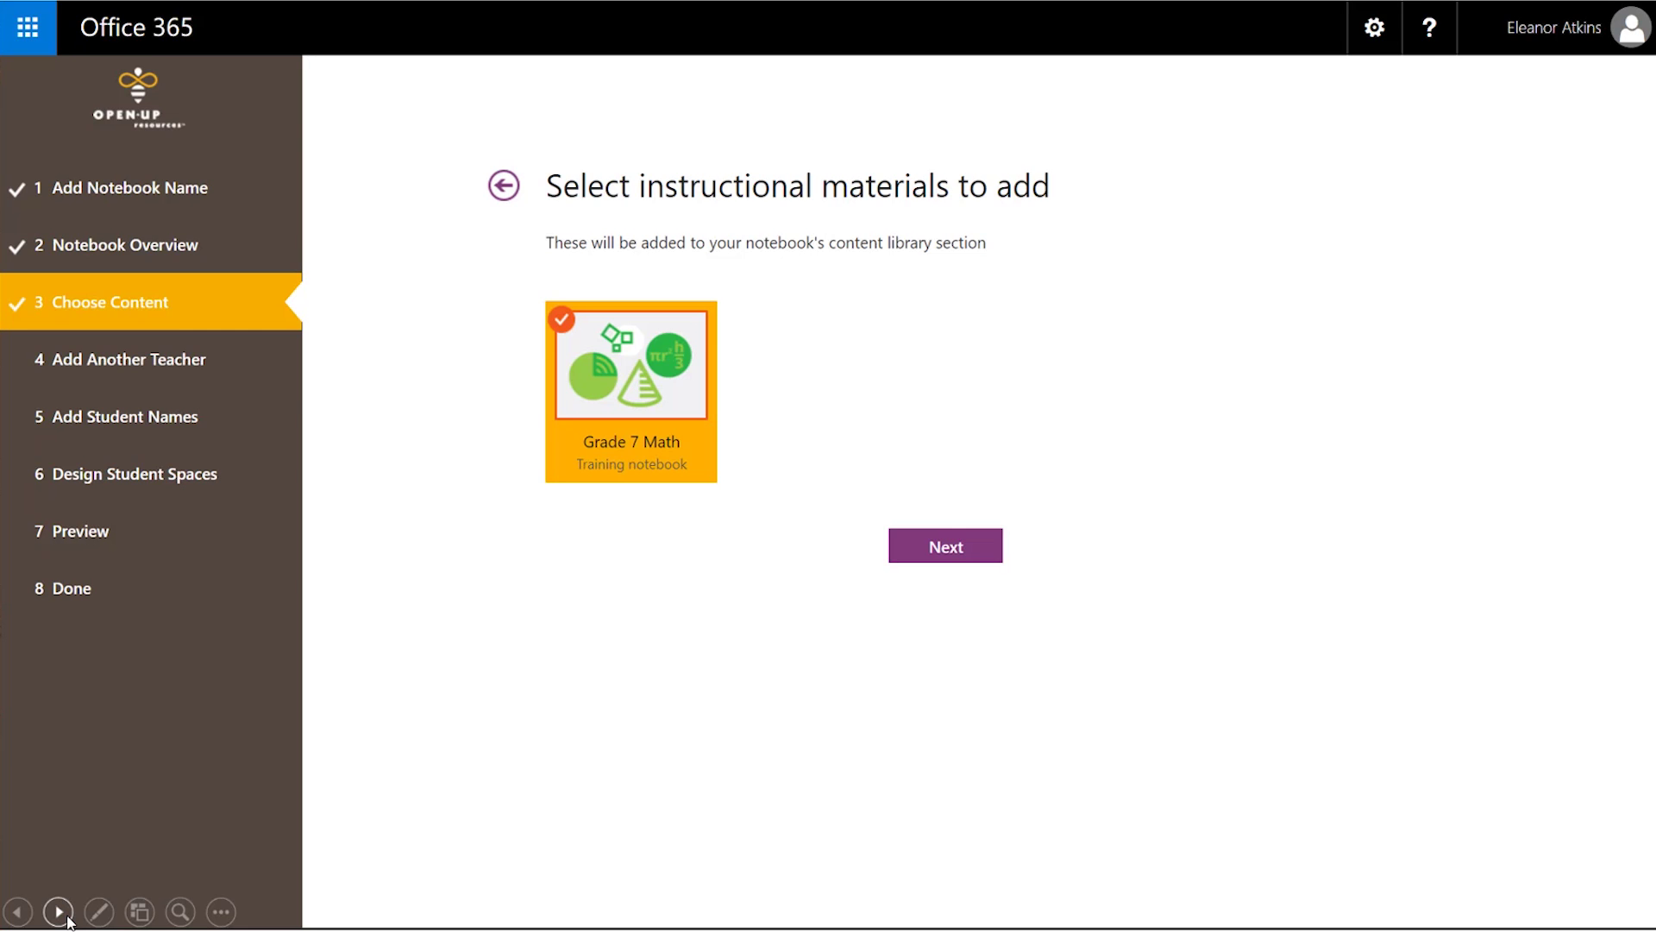
{"action": "left_click", "coordinate": [68, 919]}
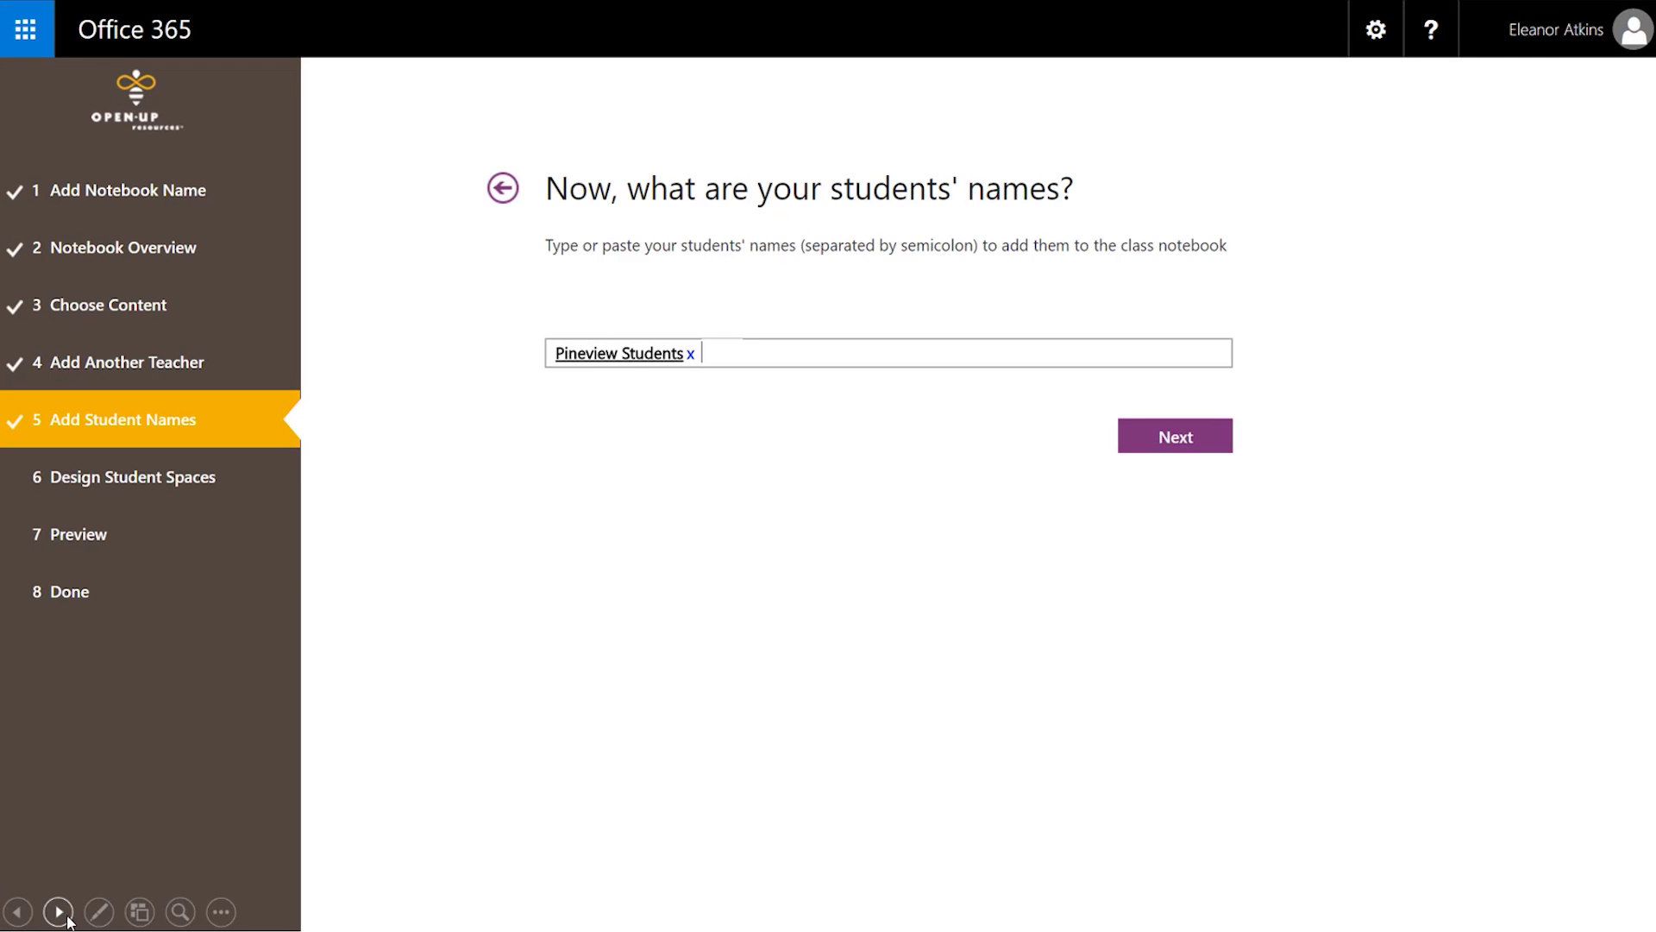
{"action": "left_click", "coordinate": [69, 920]}
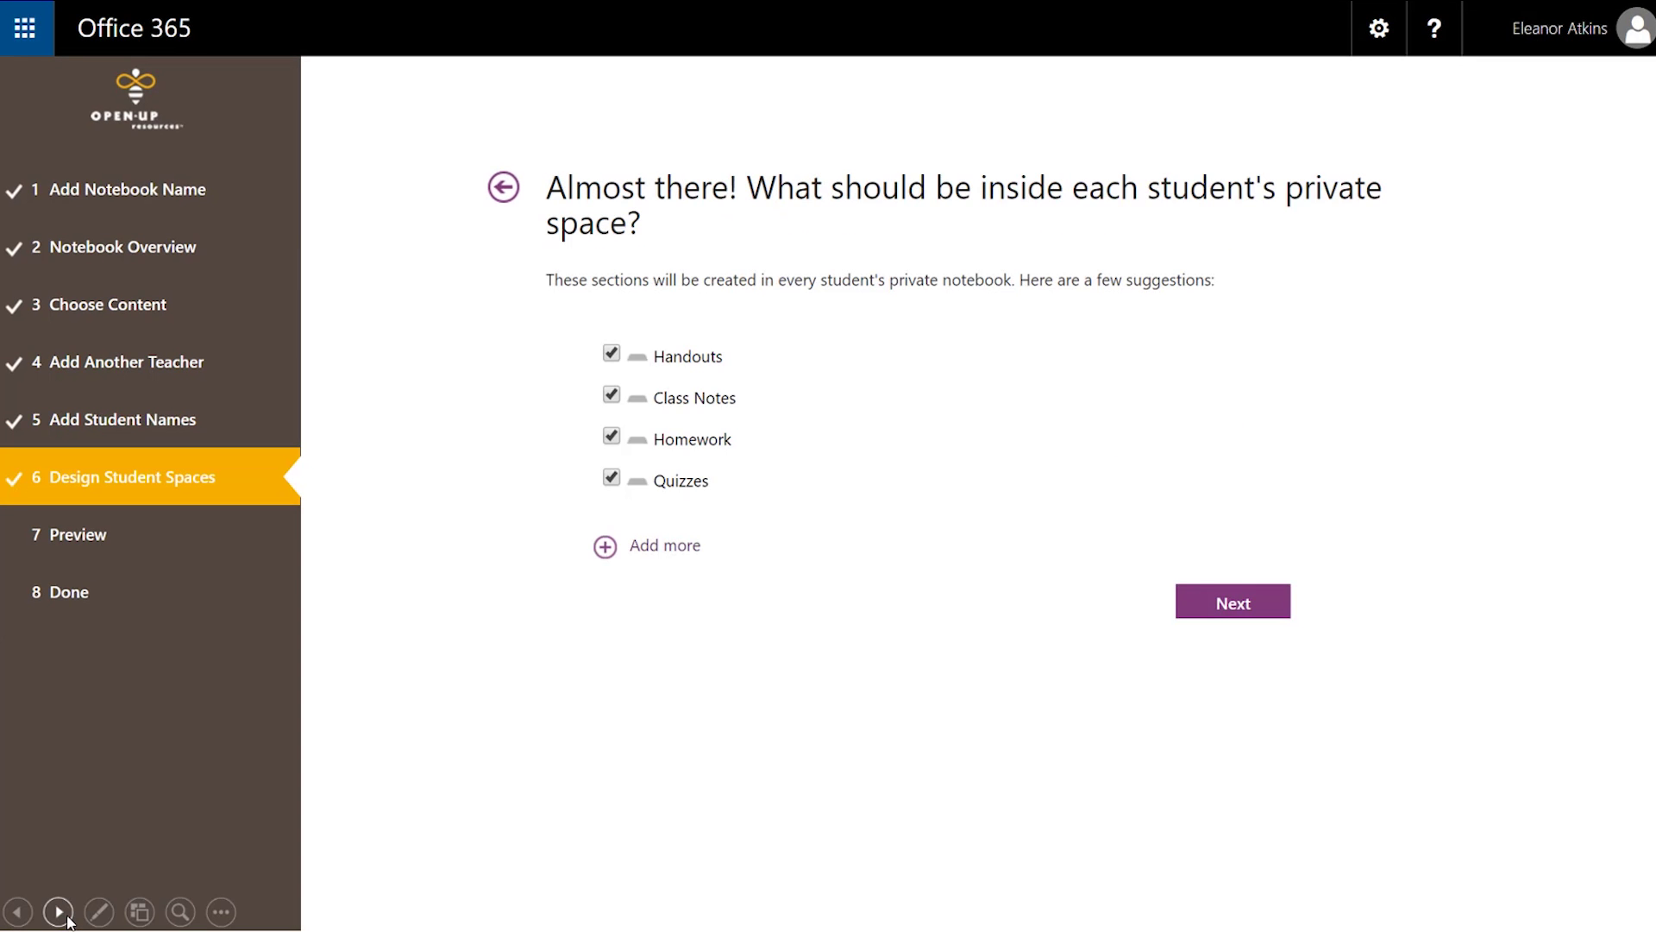
{"action": "left_click", "coordinate": [68, 919]}
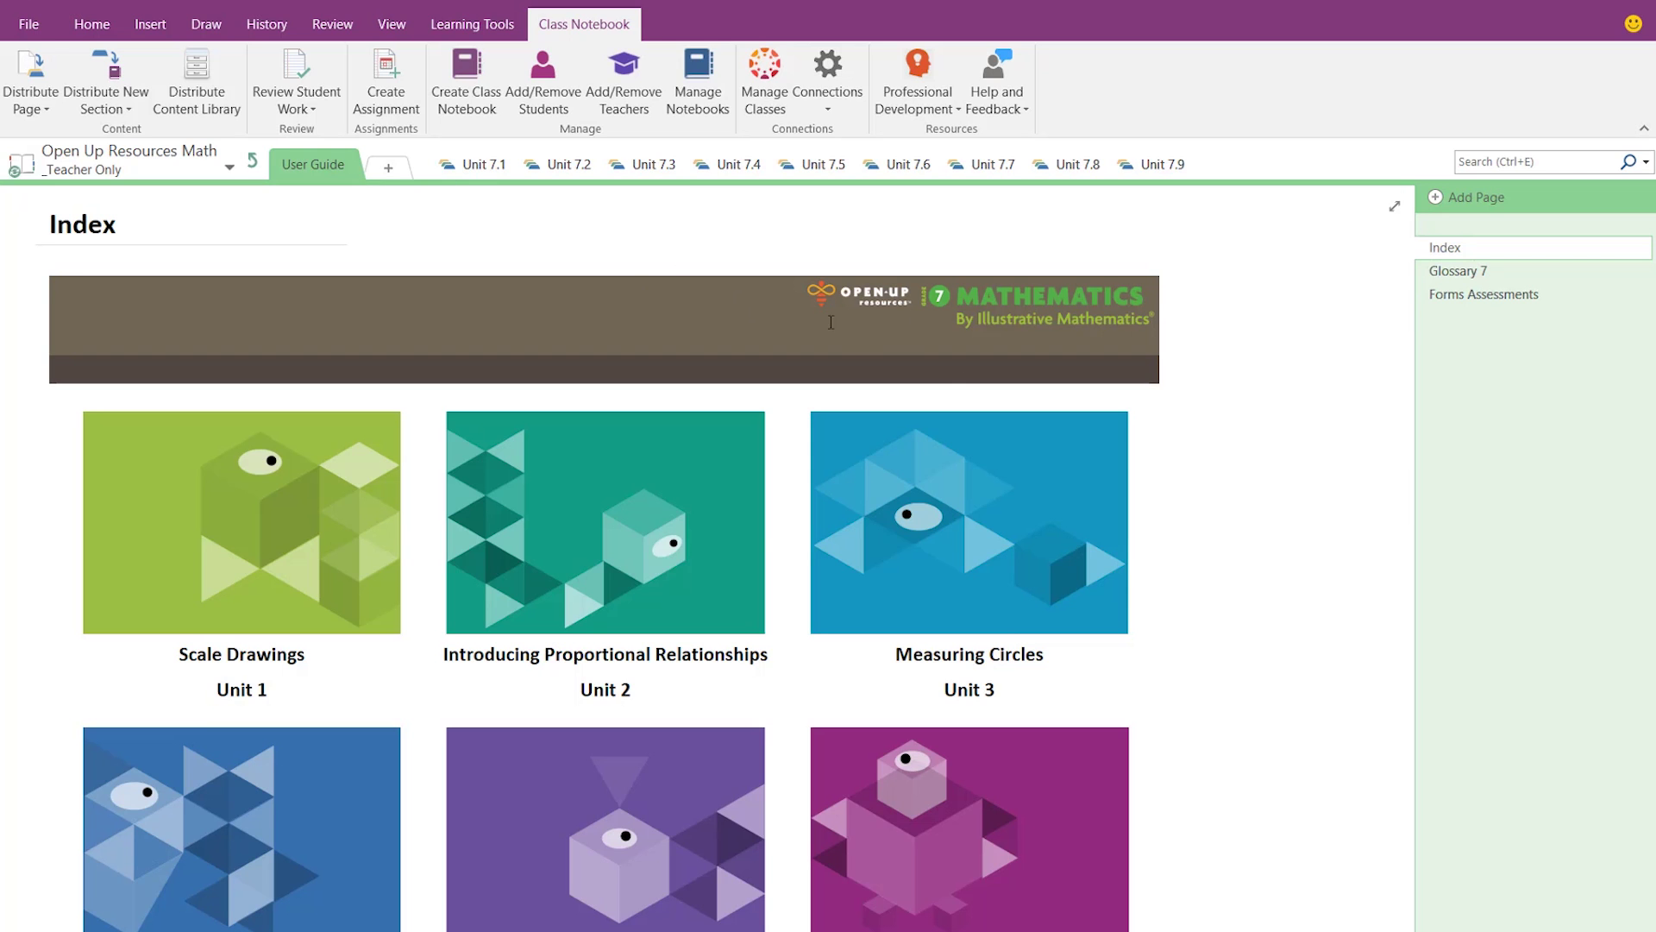
- View Unit 7.1 Practice Problems [Solutions], then Student Resources Lessons showing L4: Scaled Relationships
{"action": "left_click", "coordinate": [466, 165]}
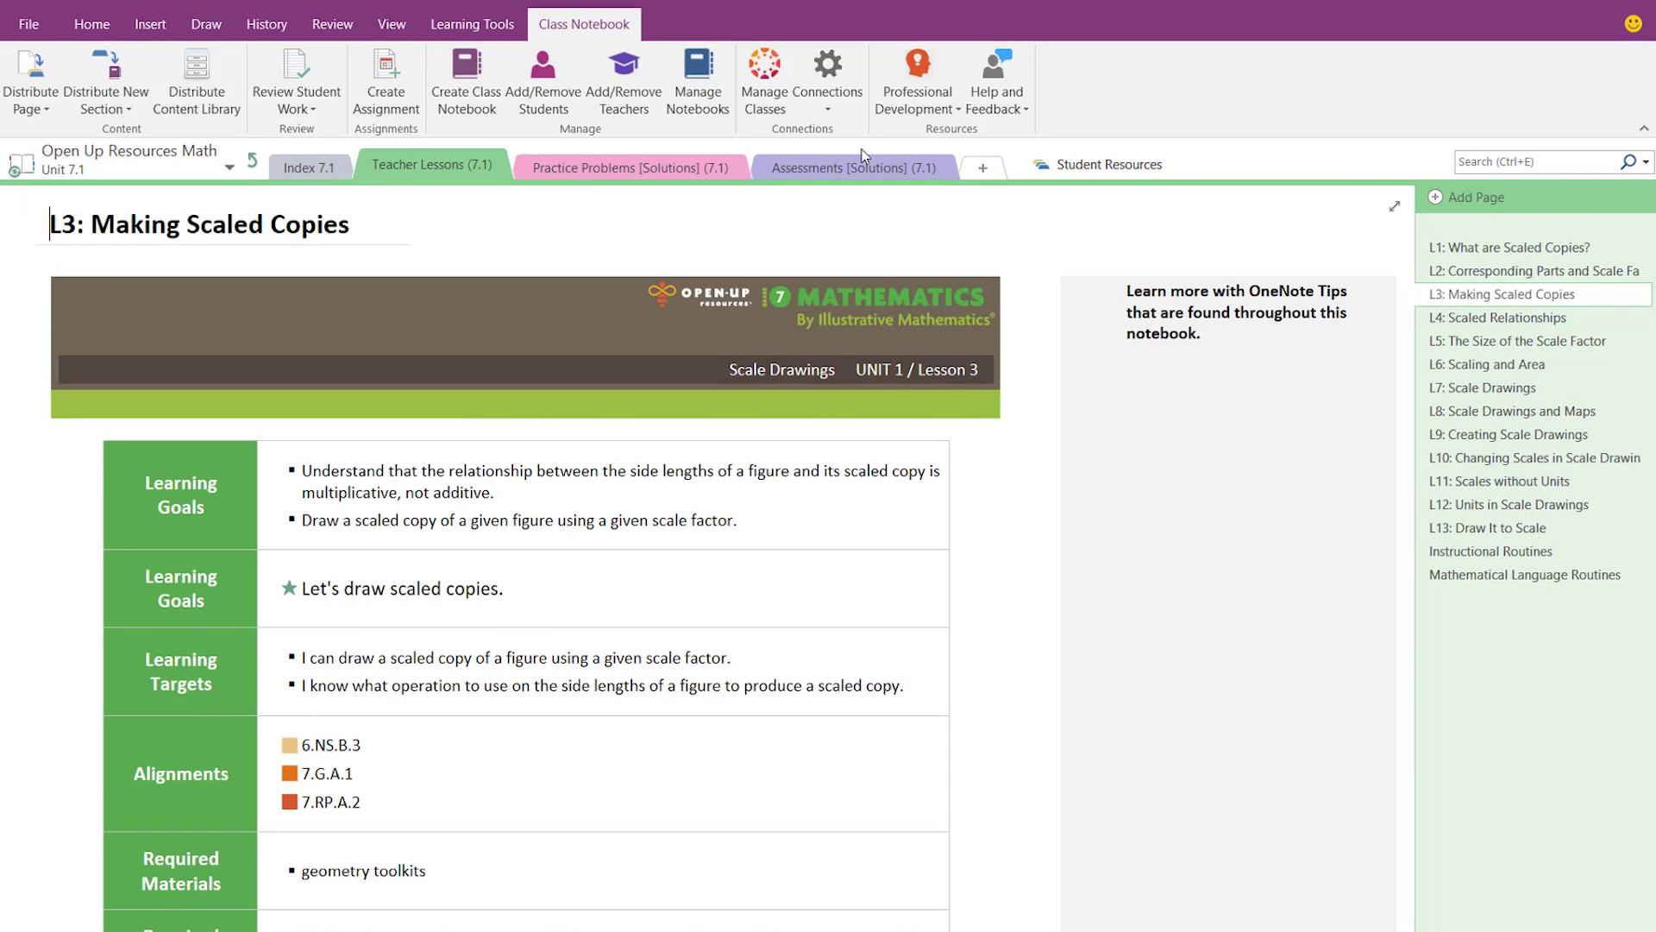
{"action": "left_click", "coordinate": [636, 166]}
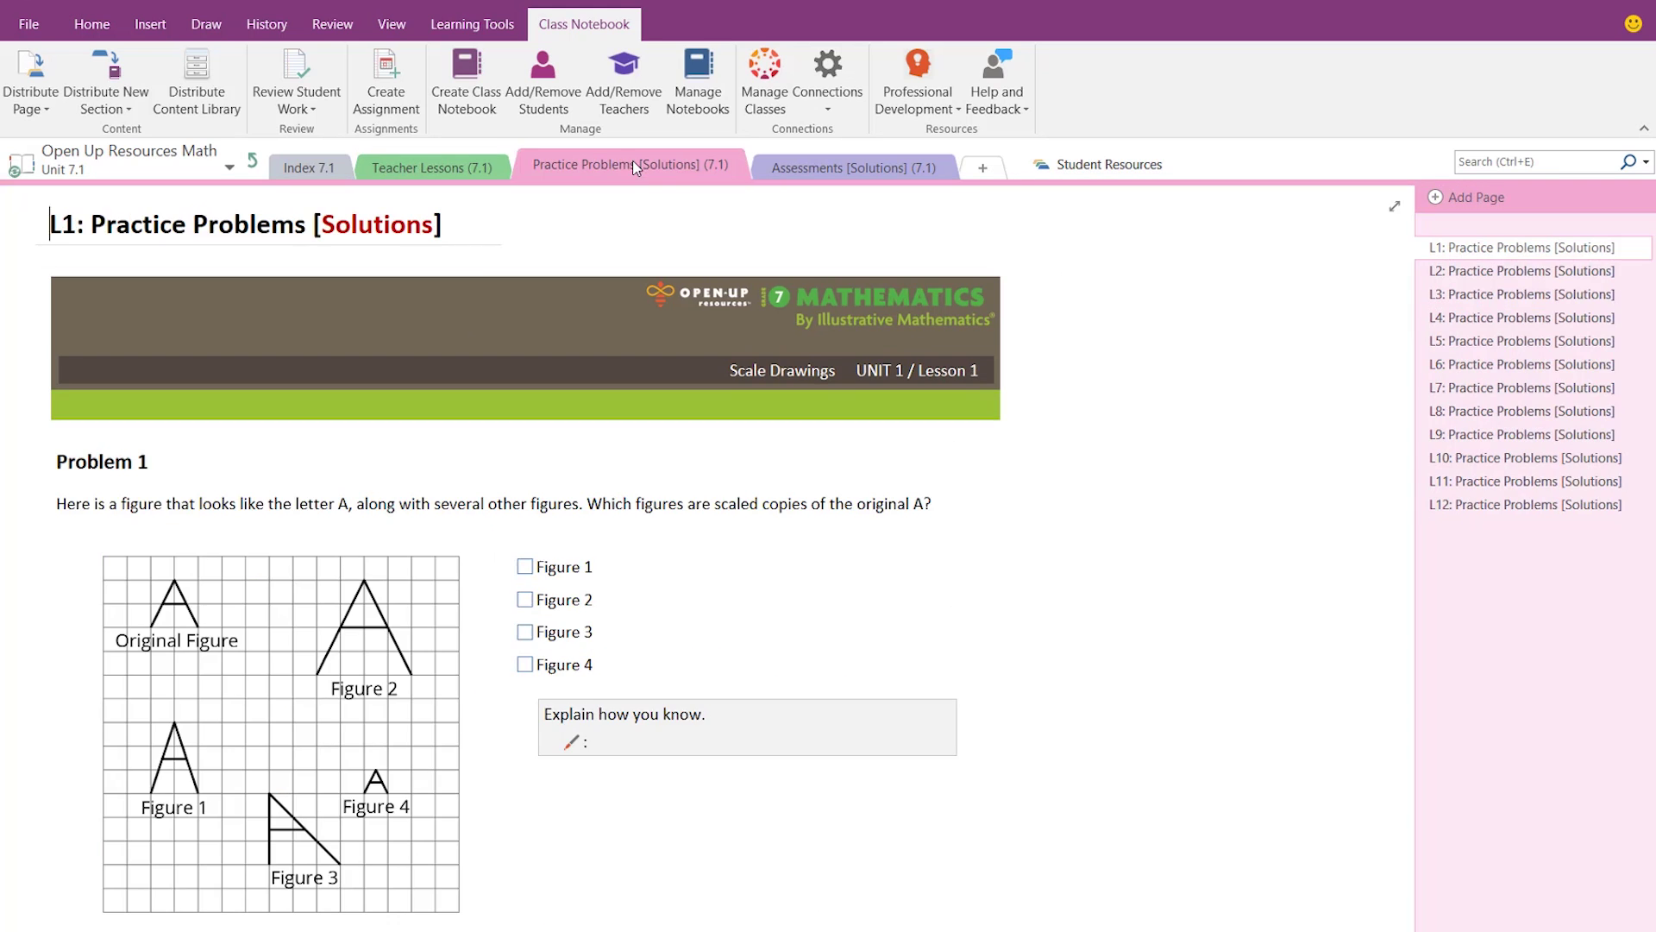
{"action": "left_click", "coordinate": [1098, 167]}
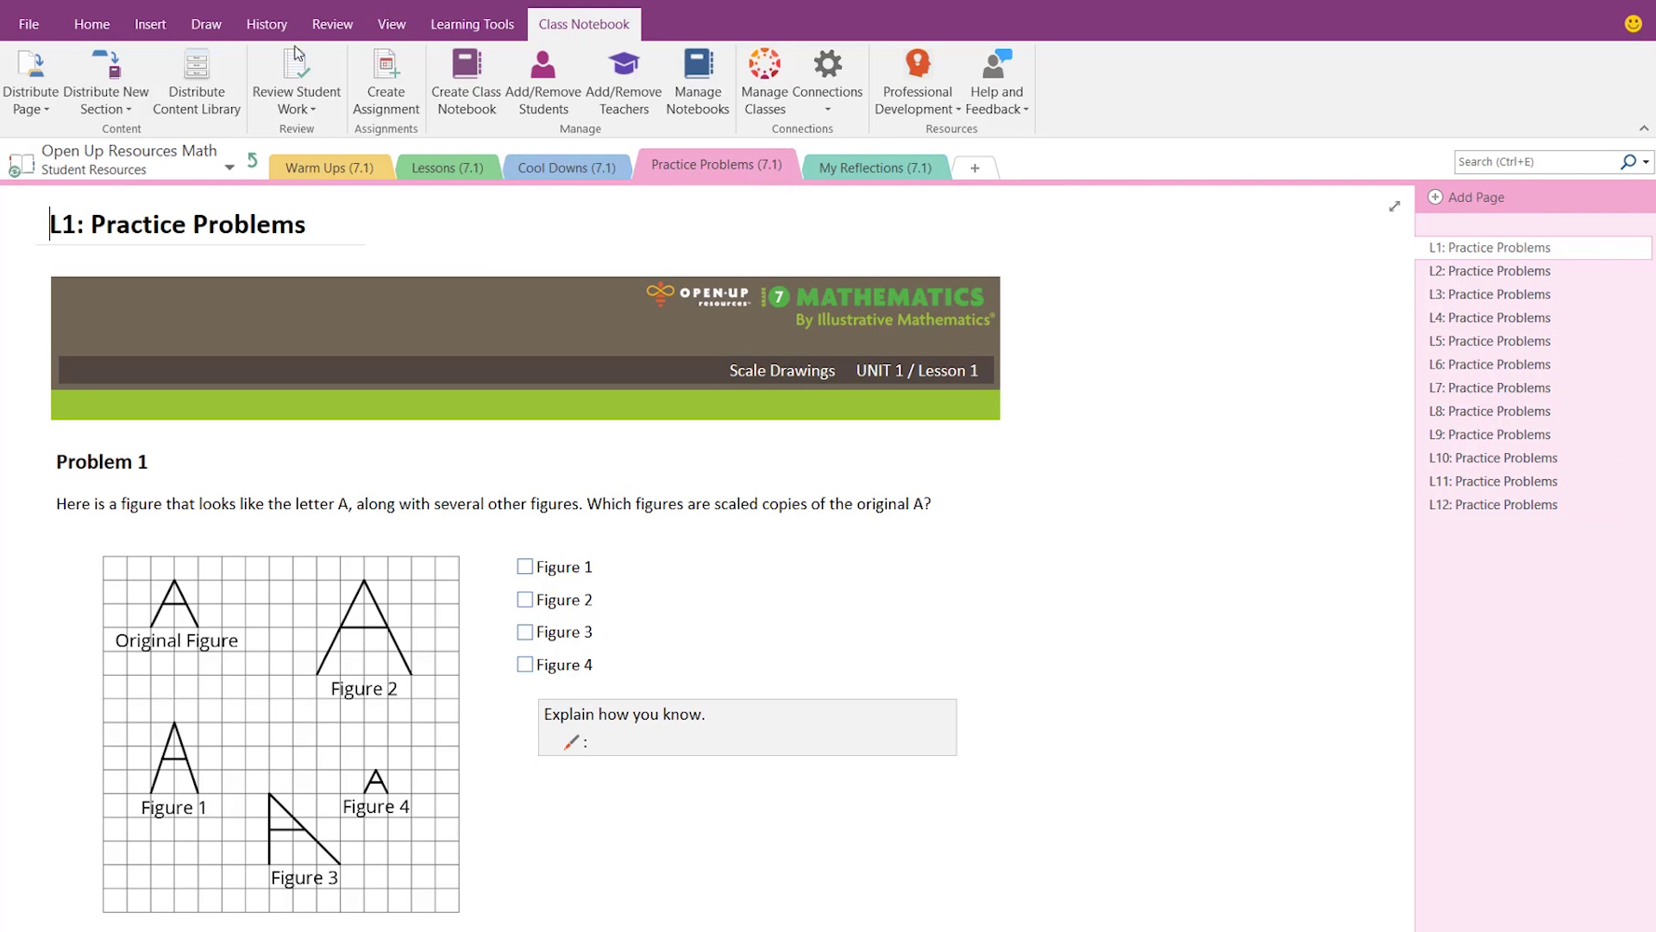
{"action": "left_click", "coordinate": [466, 167]}
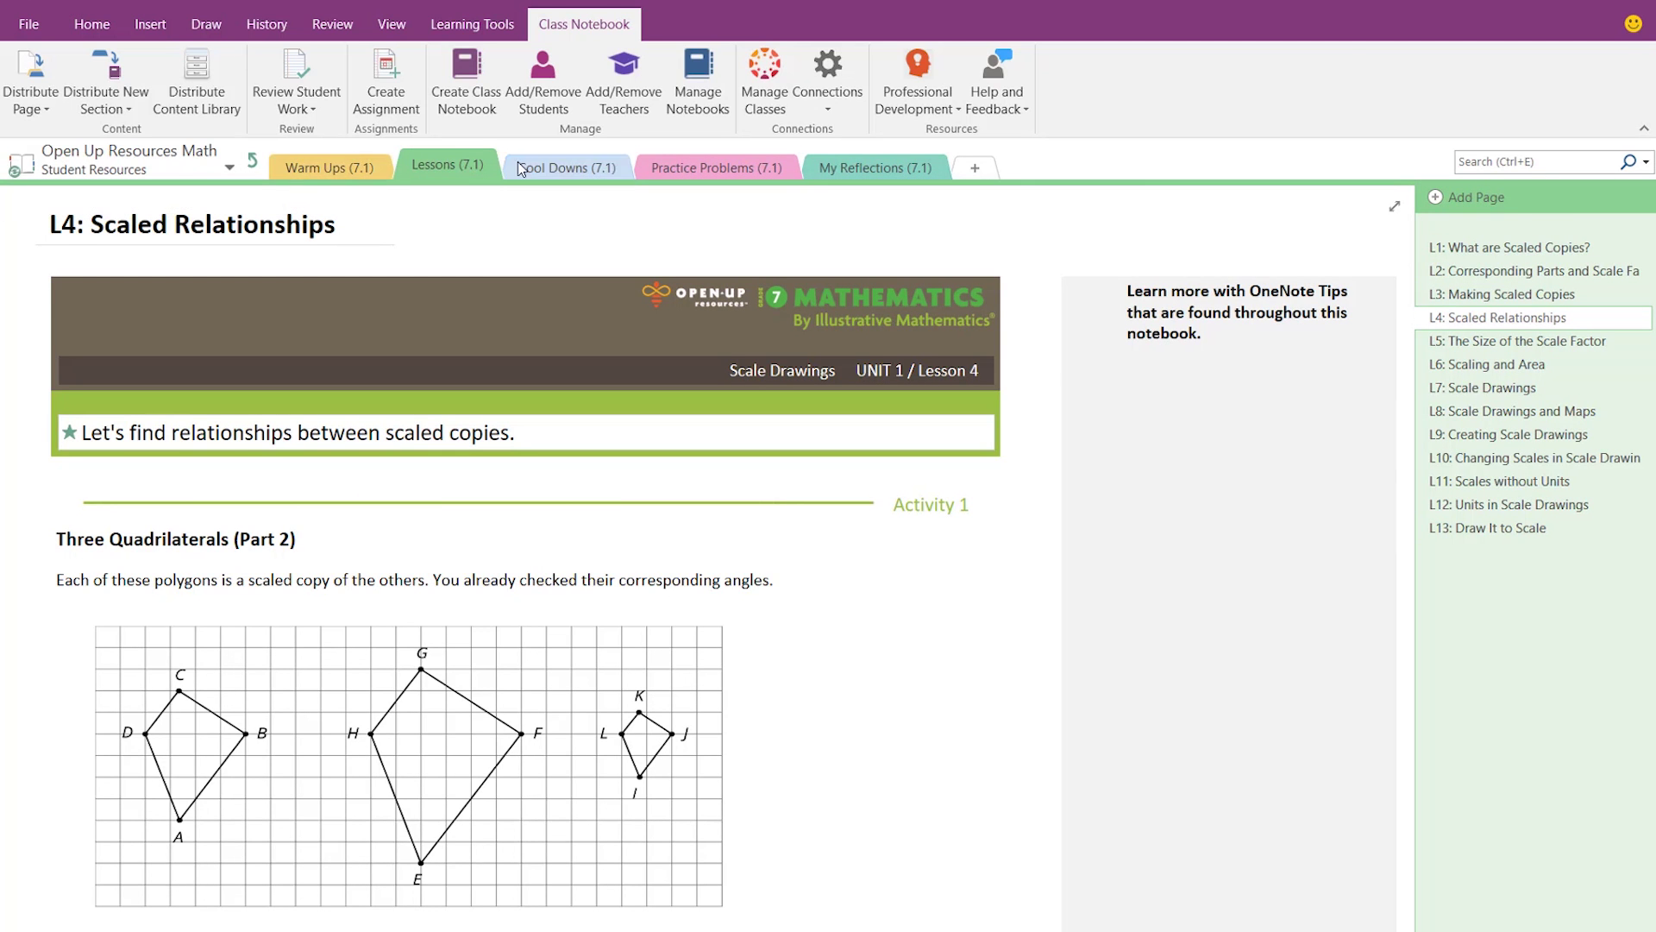
- Review Homework submissions with Expand all on and open the first student's Practice Problems page
{"action": "left_click", "coordinate": [26, 104]}
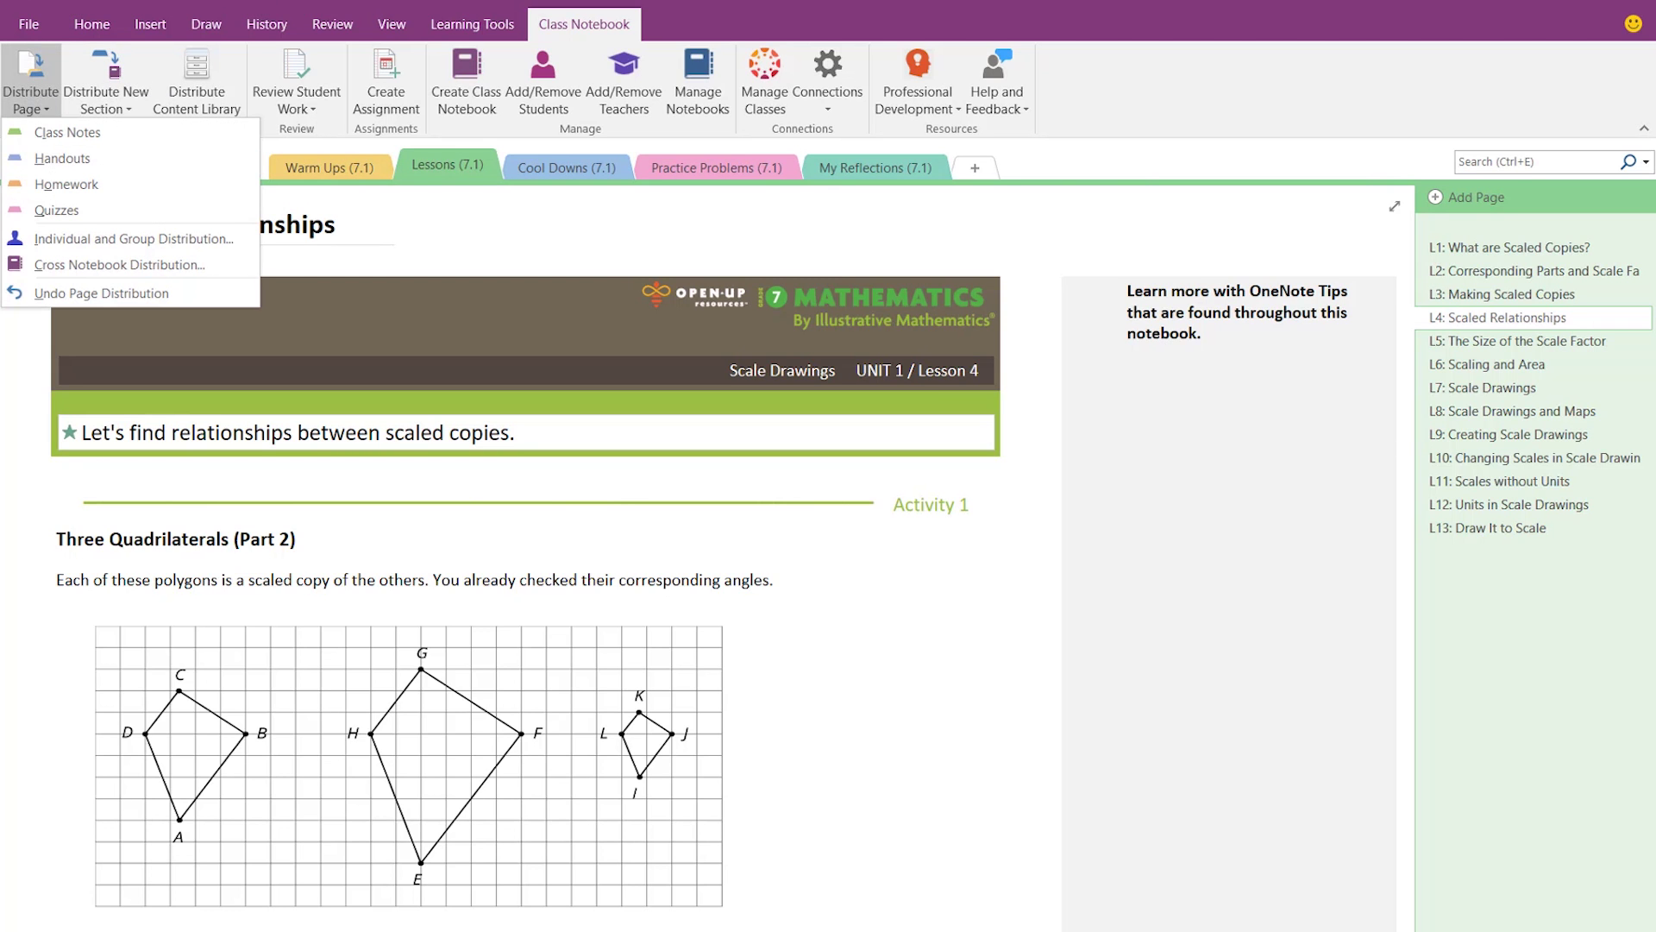
{"action": "left_click", "coordinate": [45, 102]}
{"action": "left_click", "coordinate": [294, 87]}
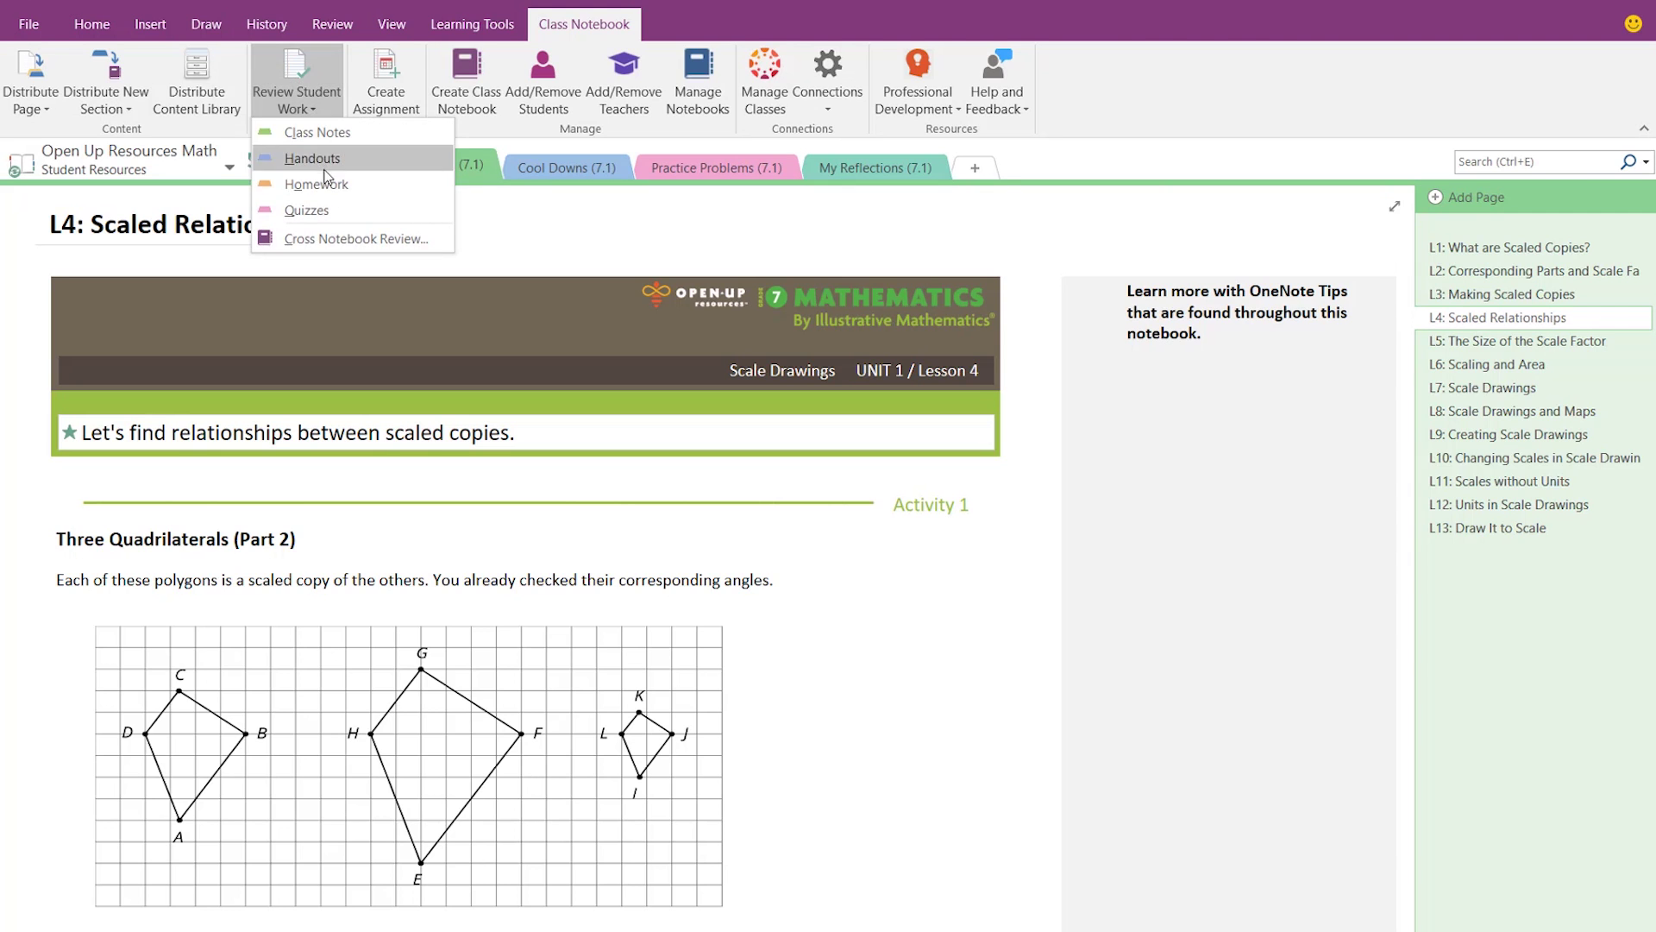
{"action": "left_click", "coordinate": [863, 319]}
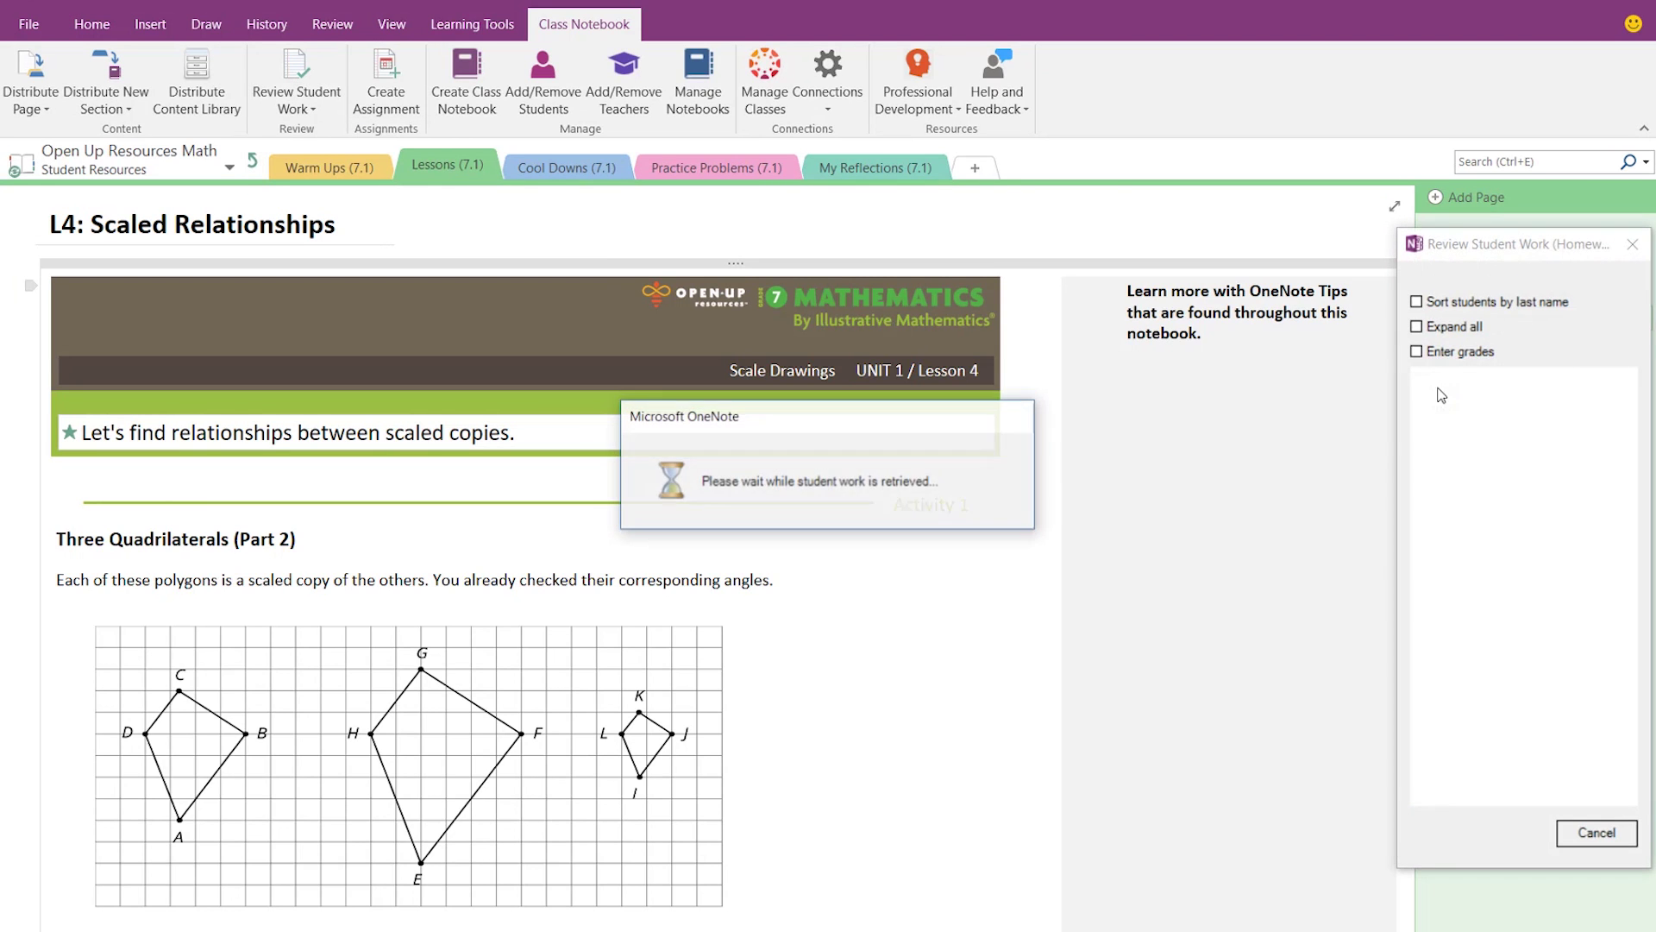
{"action": "left_click", "coordinate": [1425, 382]}
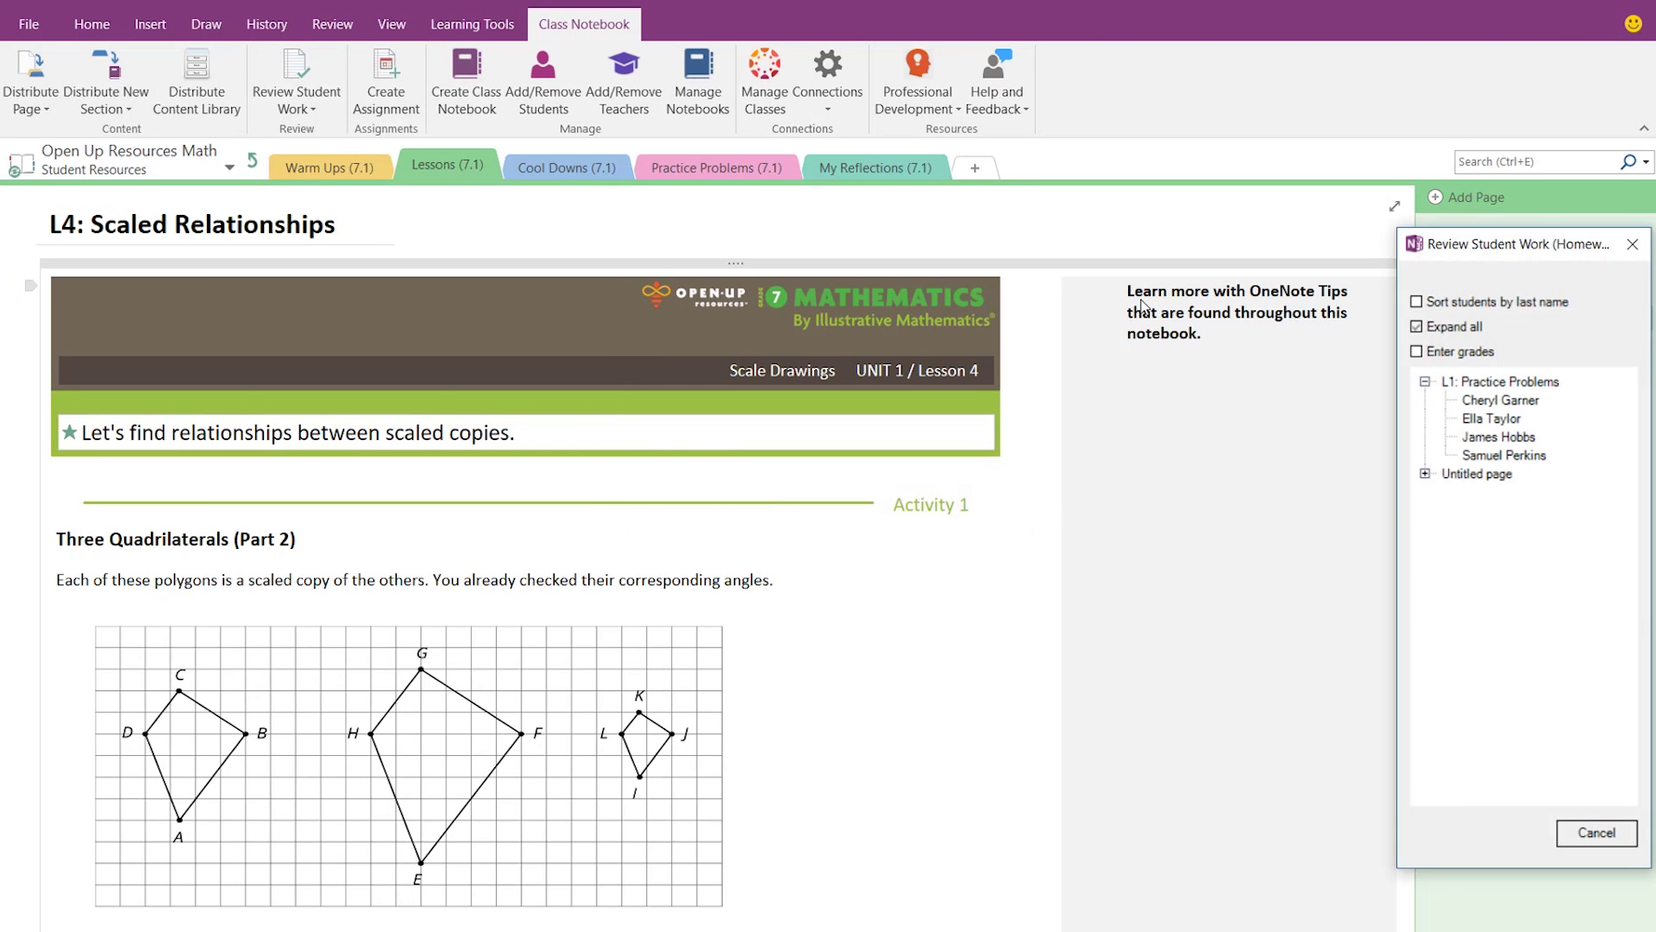
{"action": "left_click", "coordinate": [1482, 405]}
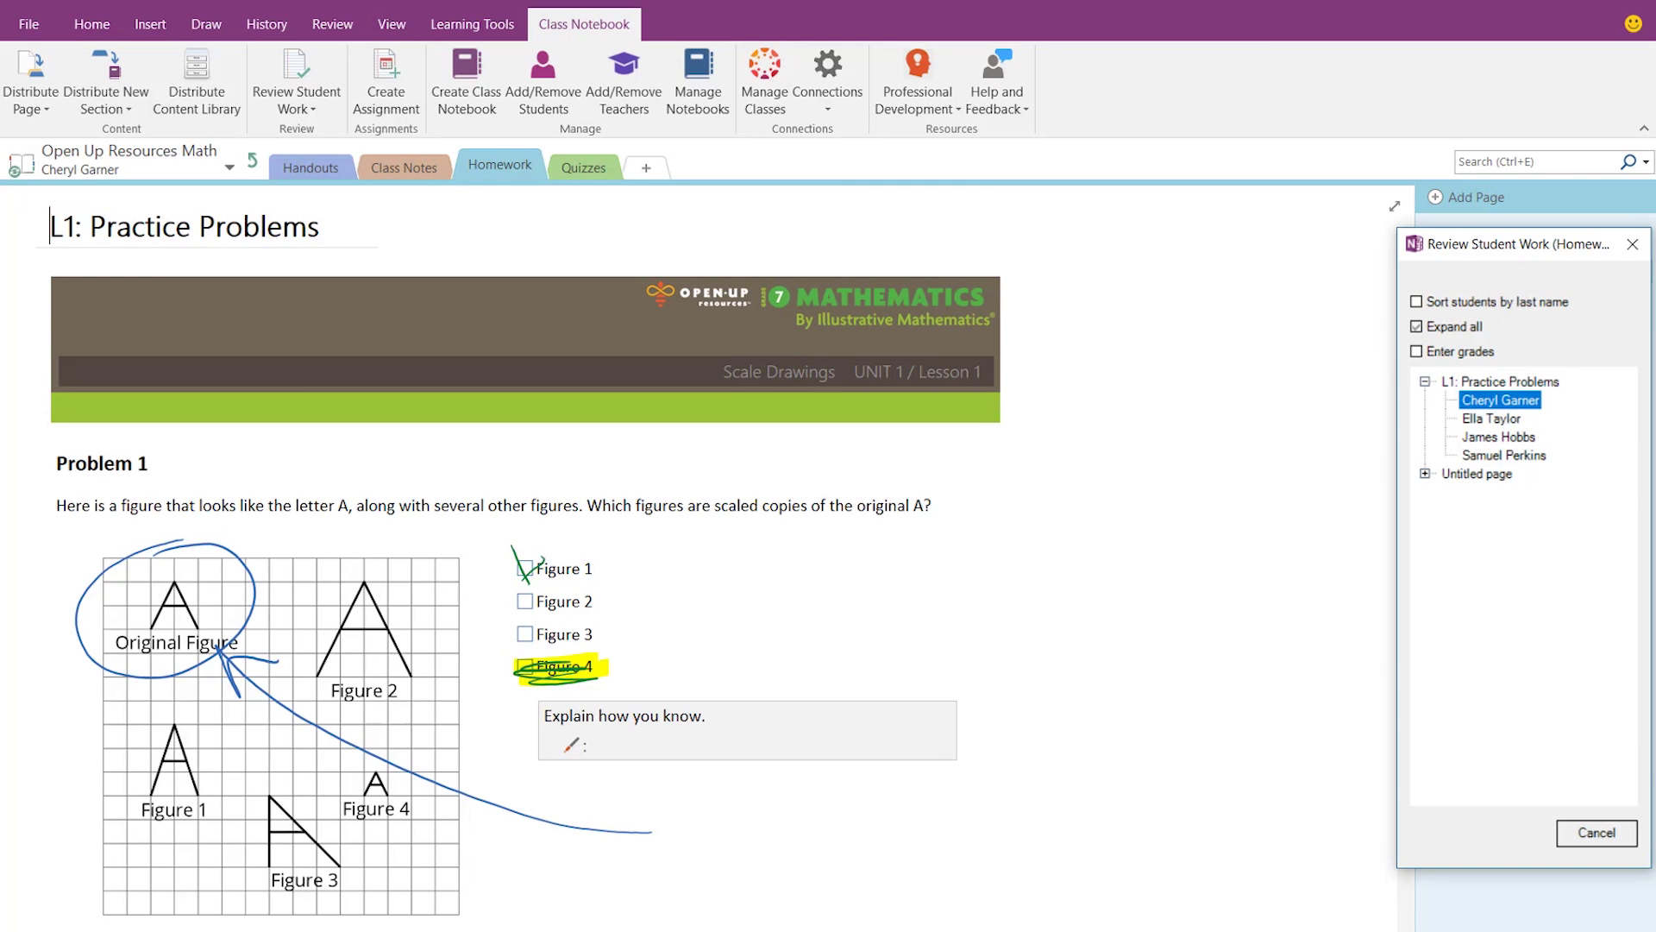
{"action": "mouse_move", "coordinate": [1030, 527]}
{"action": "left_mouse_down"}
{"action": "mouse_move", "coordinate": [1018, 565]}
{"action": "mouse_move", "coordinate": [1069, 595]}
{"action": "left_mouse_up"}
{"action": "left_click", "coordinate": [1029, 595]}
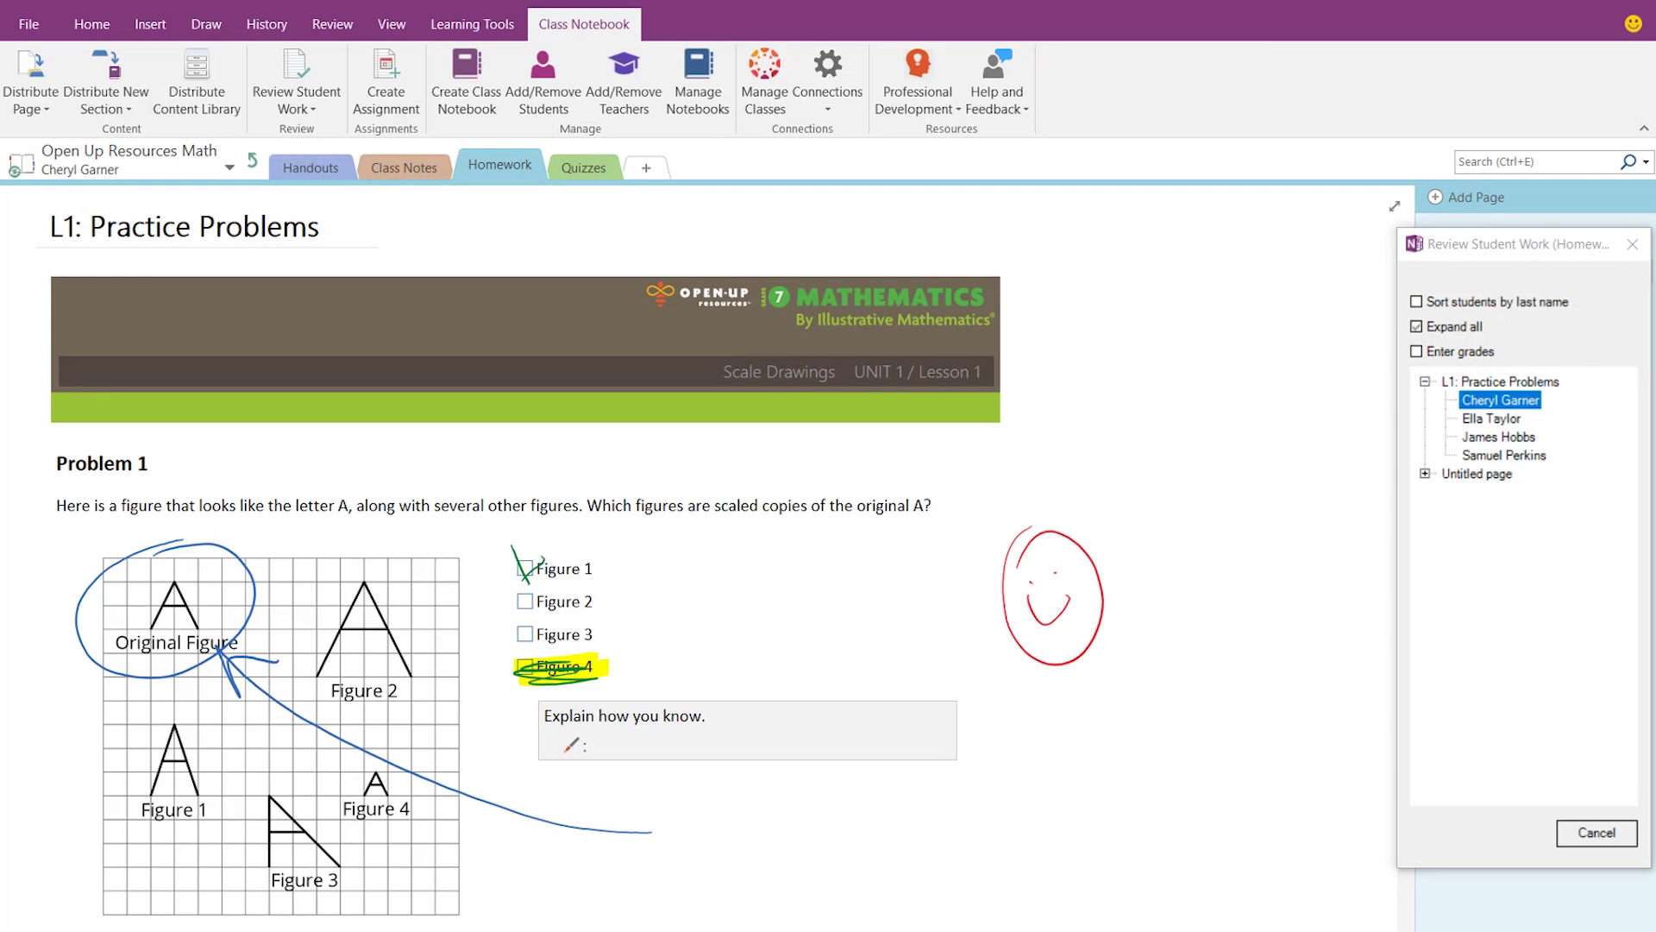
{"action": "left_click", "coordinate": [1490, 418]}
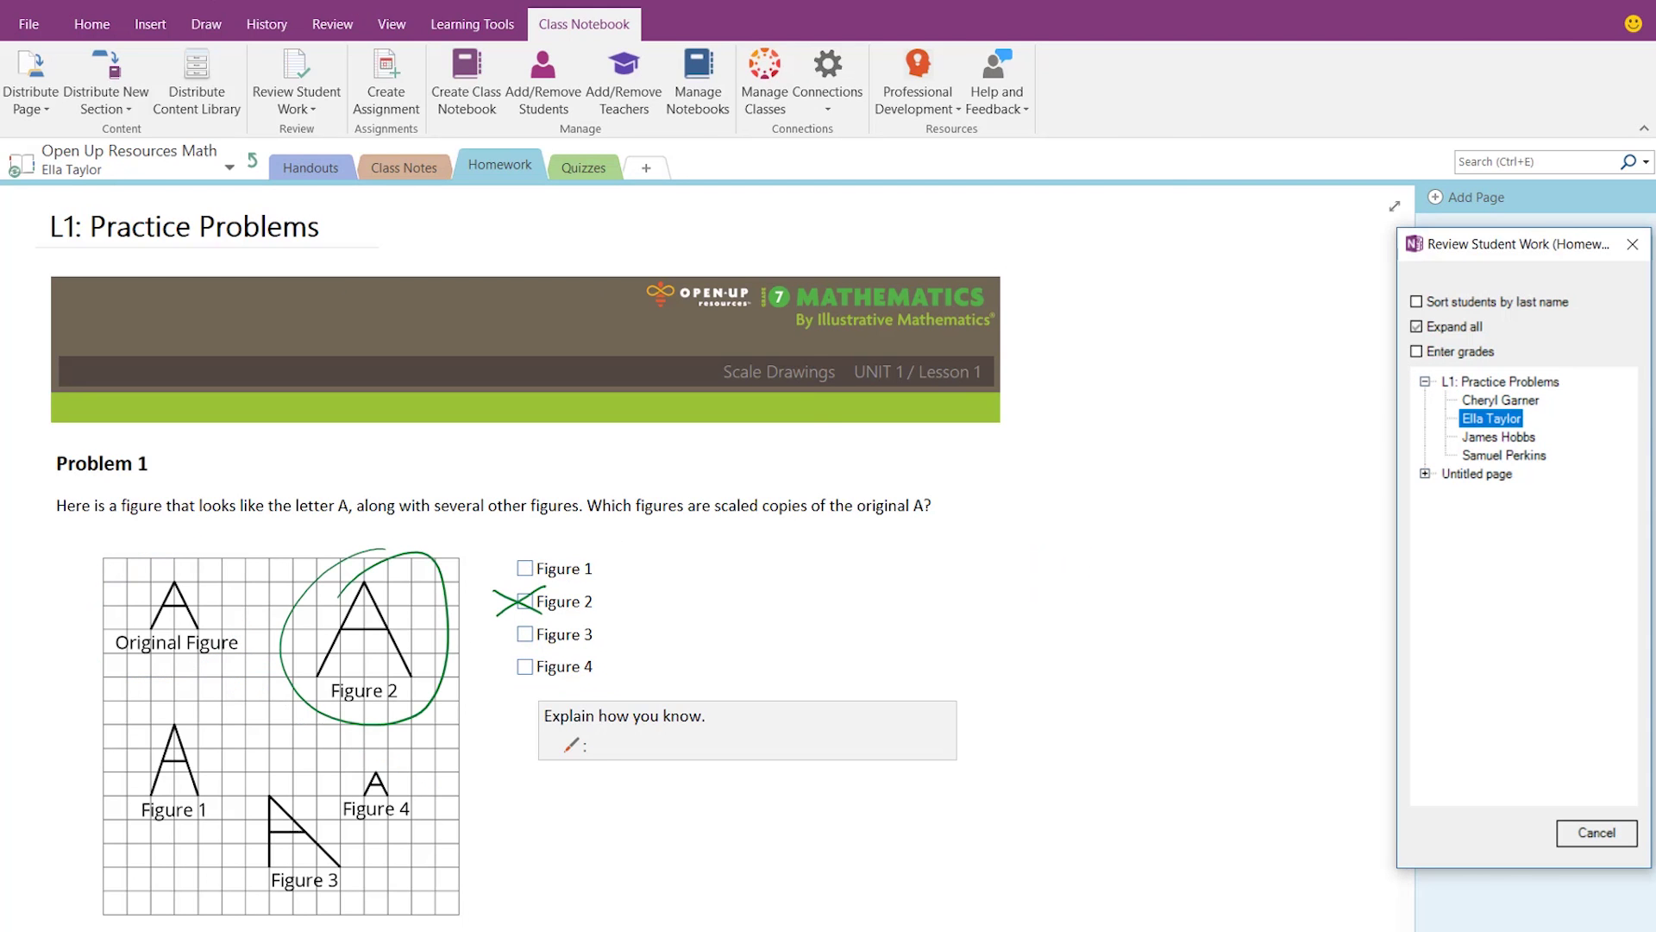
{"action": "left_click", "coordinate": [150, 24]}
{"action": "left_click", "coordinate": [1069, 77]}
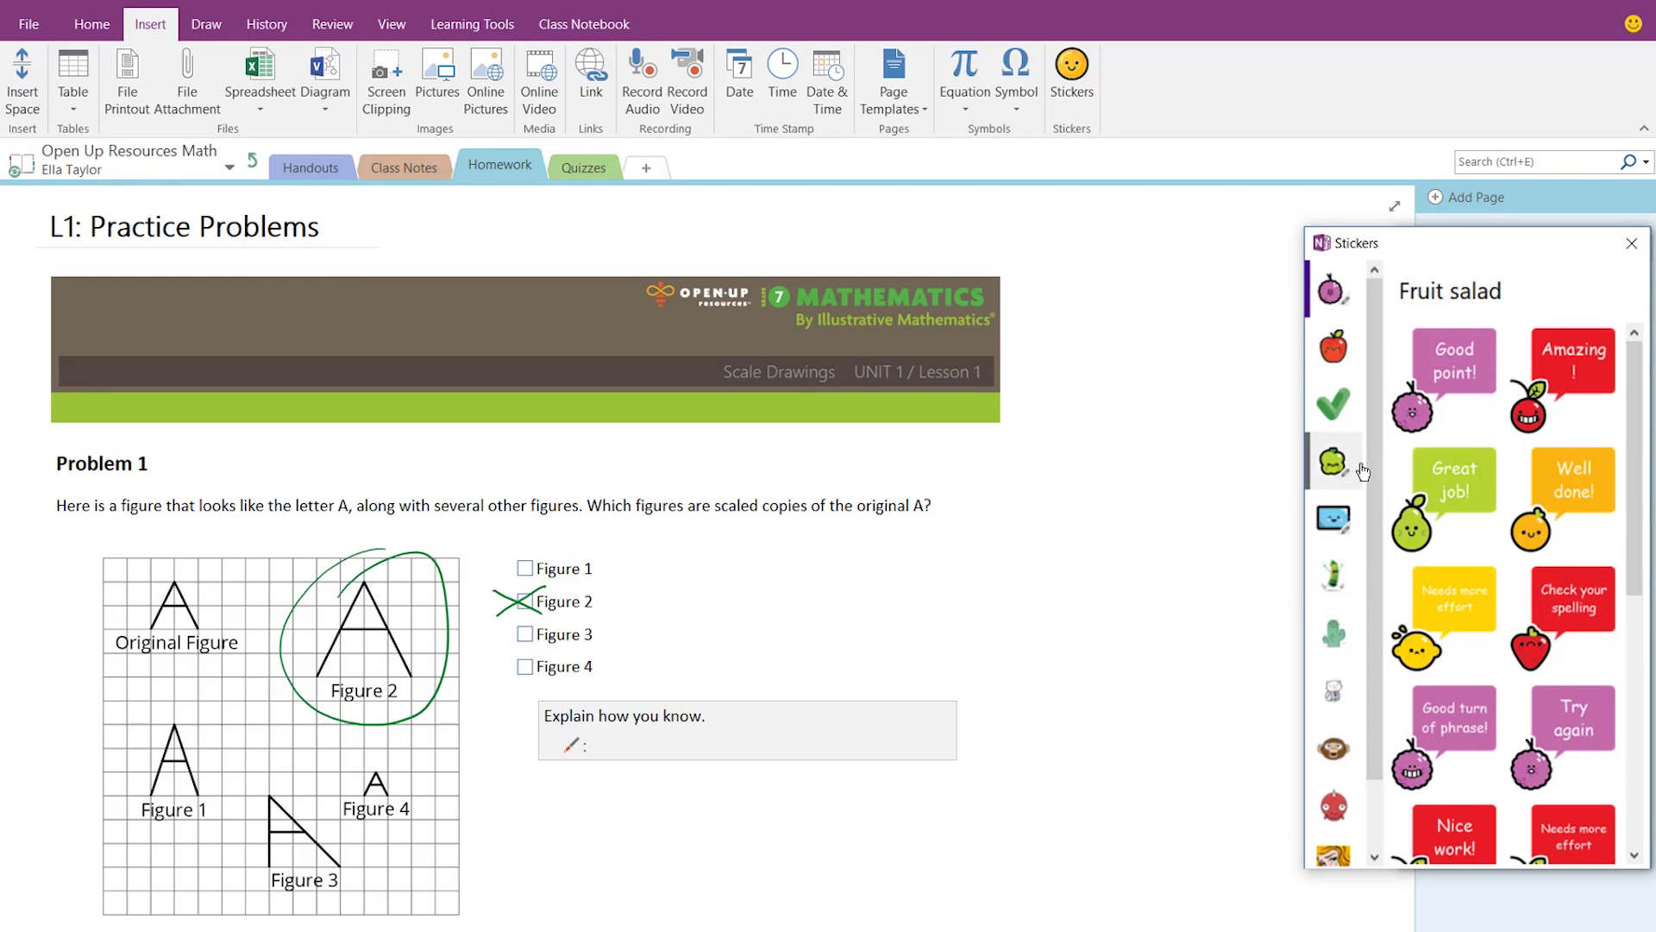
{"action": "left_click", "coordinate": [1334, 345]}
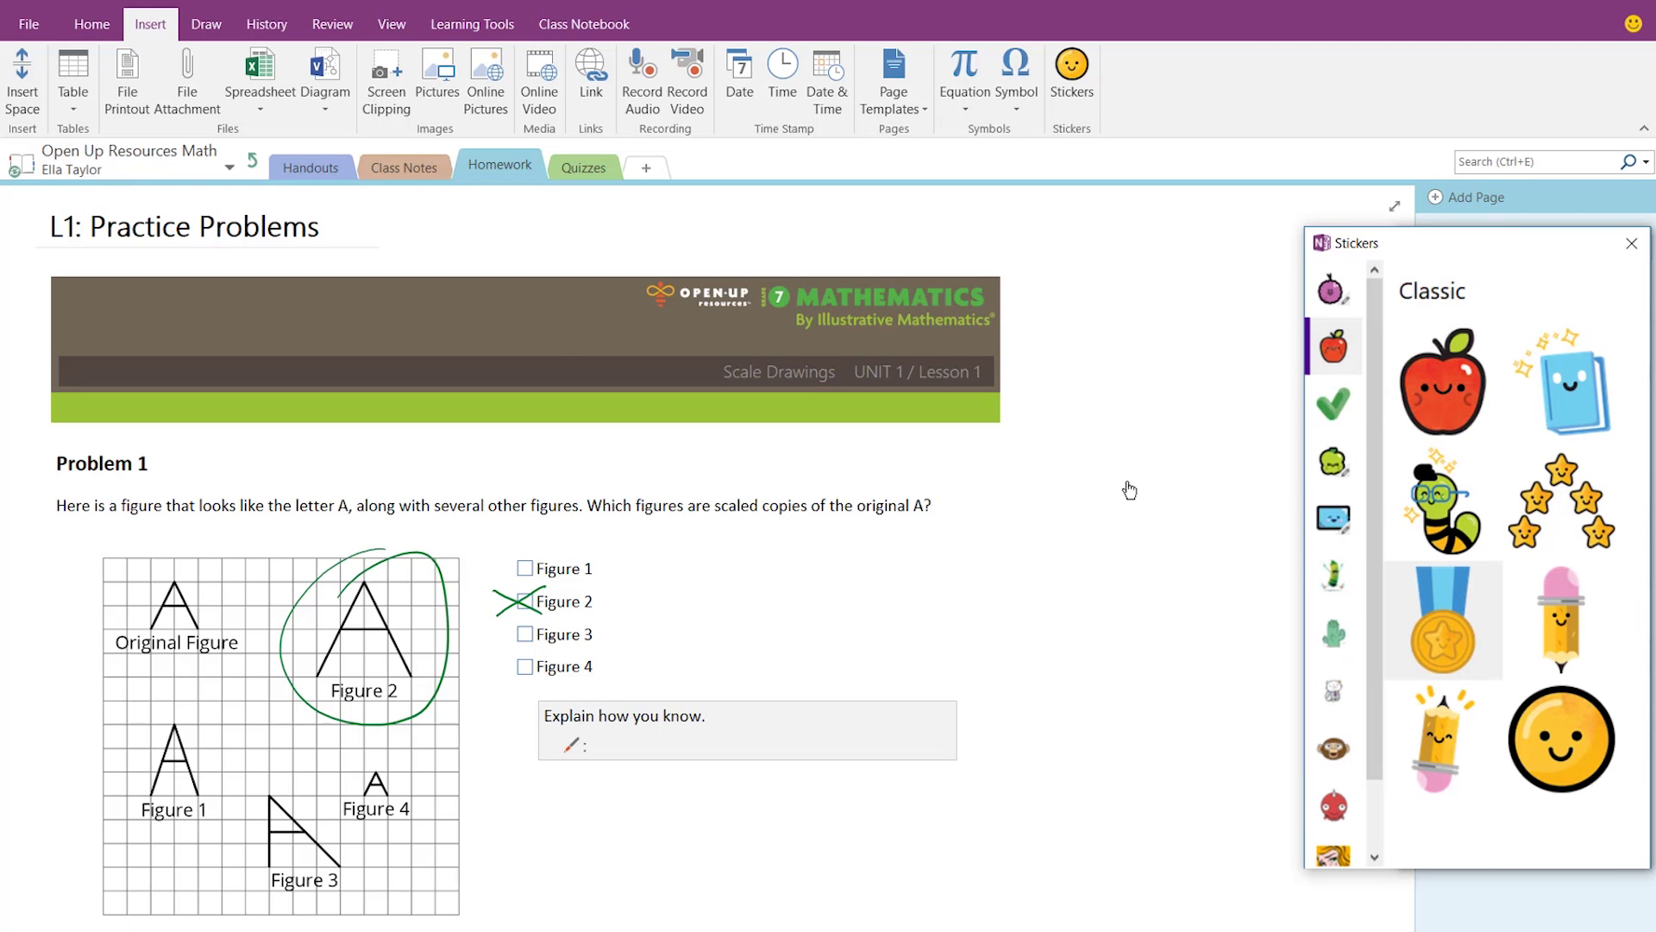
{"action": "left_click", "coordinate": [1403, 572]}
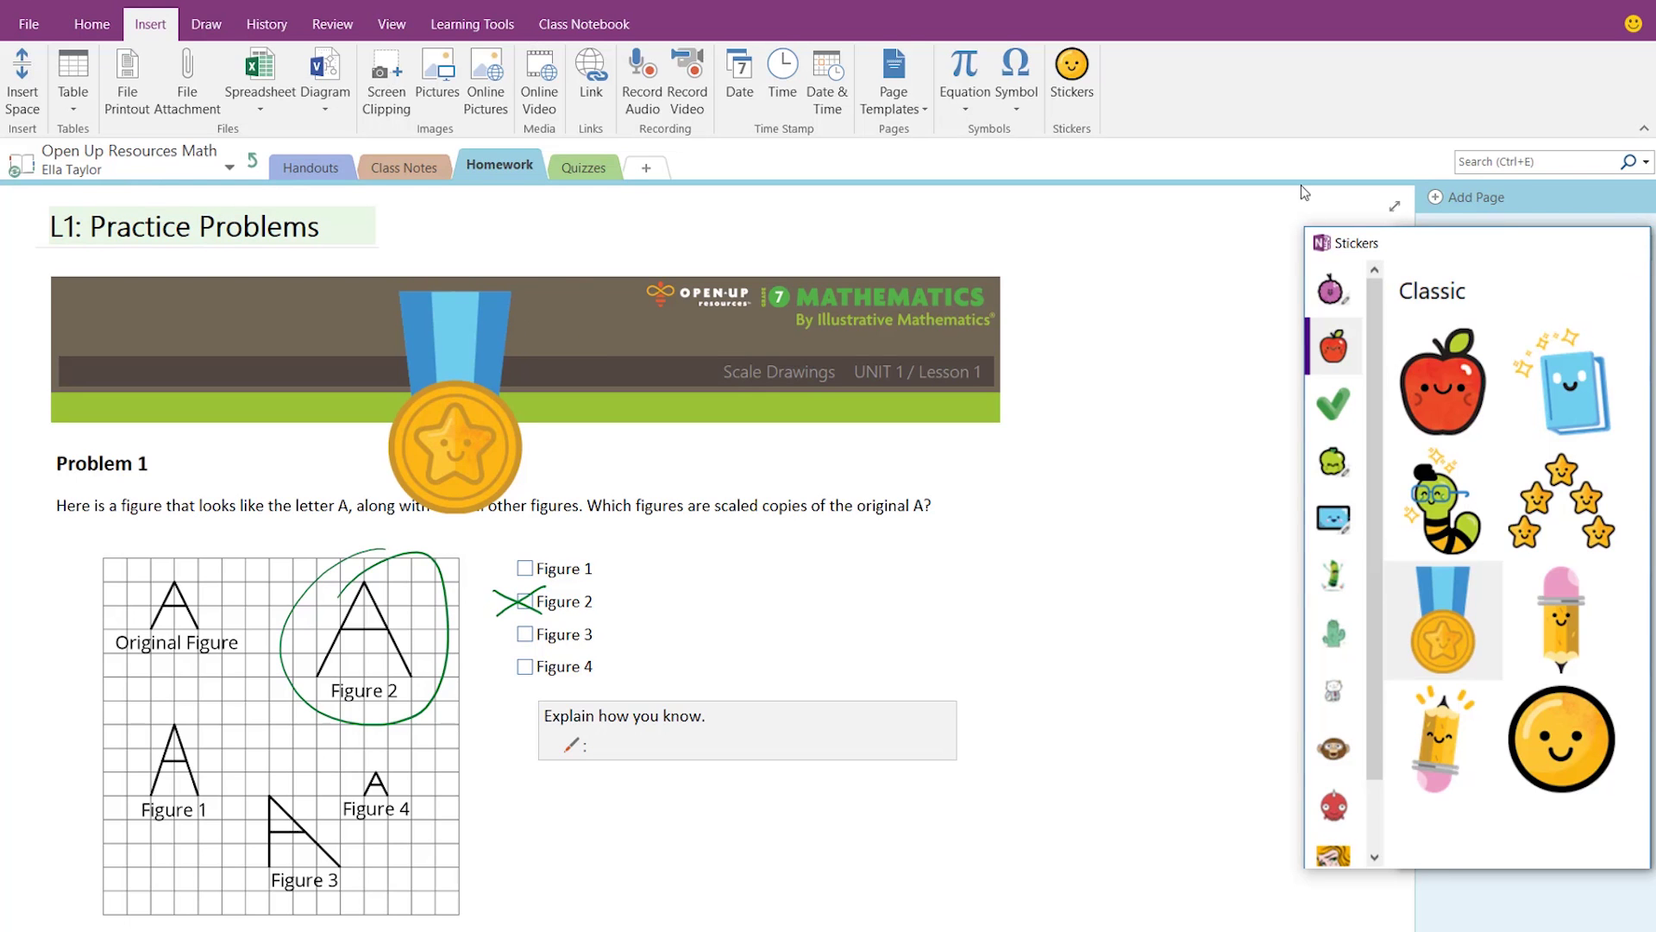
{"action": "left_click", "coordinate": [1630, 245]}
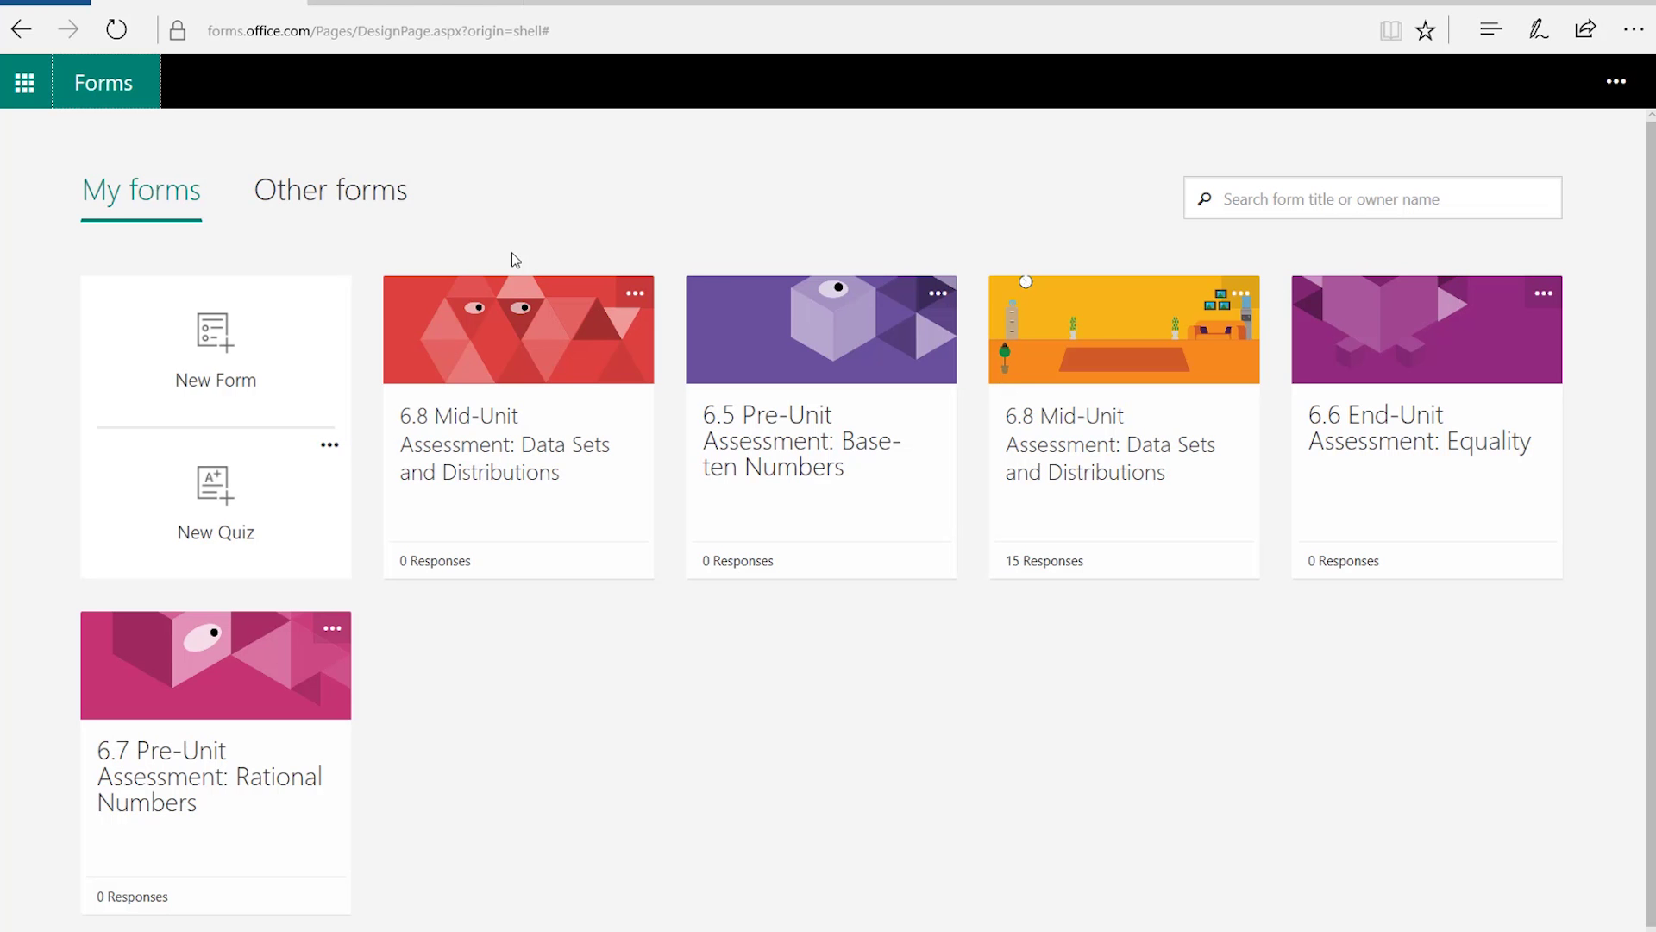
- Open the red 6.8 Mid-Unit Assessment: Data Sets and Distributions quiz and scroll to question 7
{"action": "left_click", "coordinate": [496, 361]}
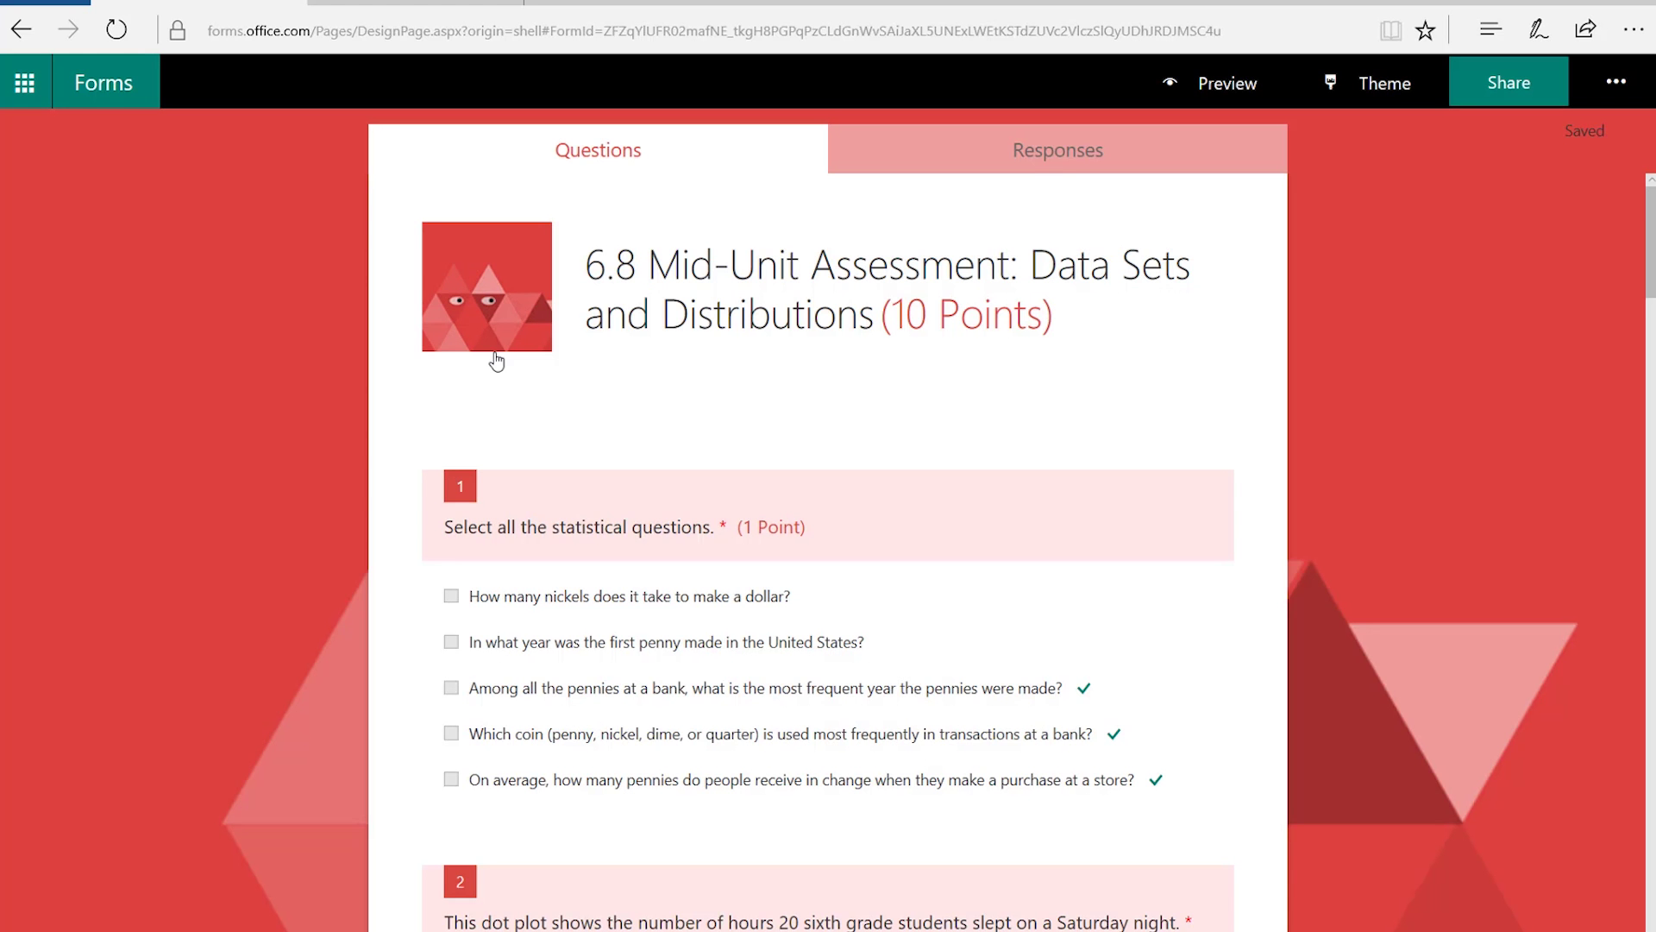
{"action": "scroll", "coordinate": [496, 361], "scroll_direction": "down", "scroll_amount": 2}
{"action": "scroll", "coordinate": [496, 361], "scroll_direction": "down", "scroll_amount": 5}
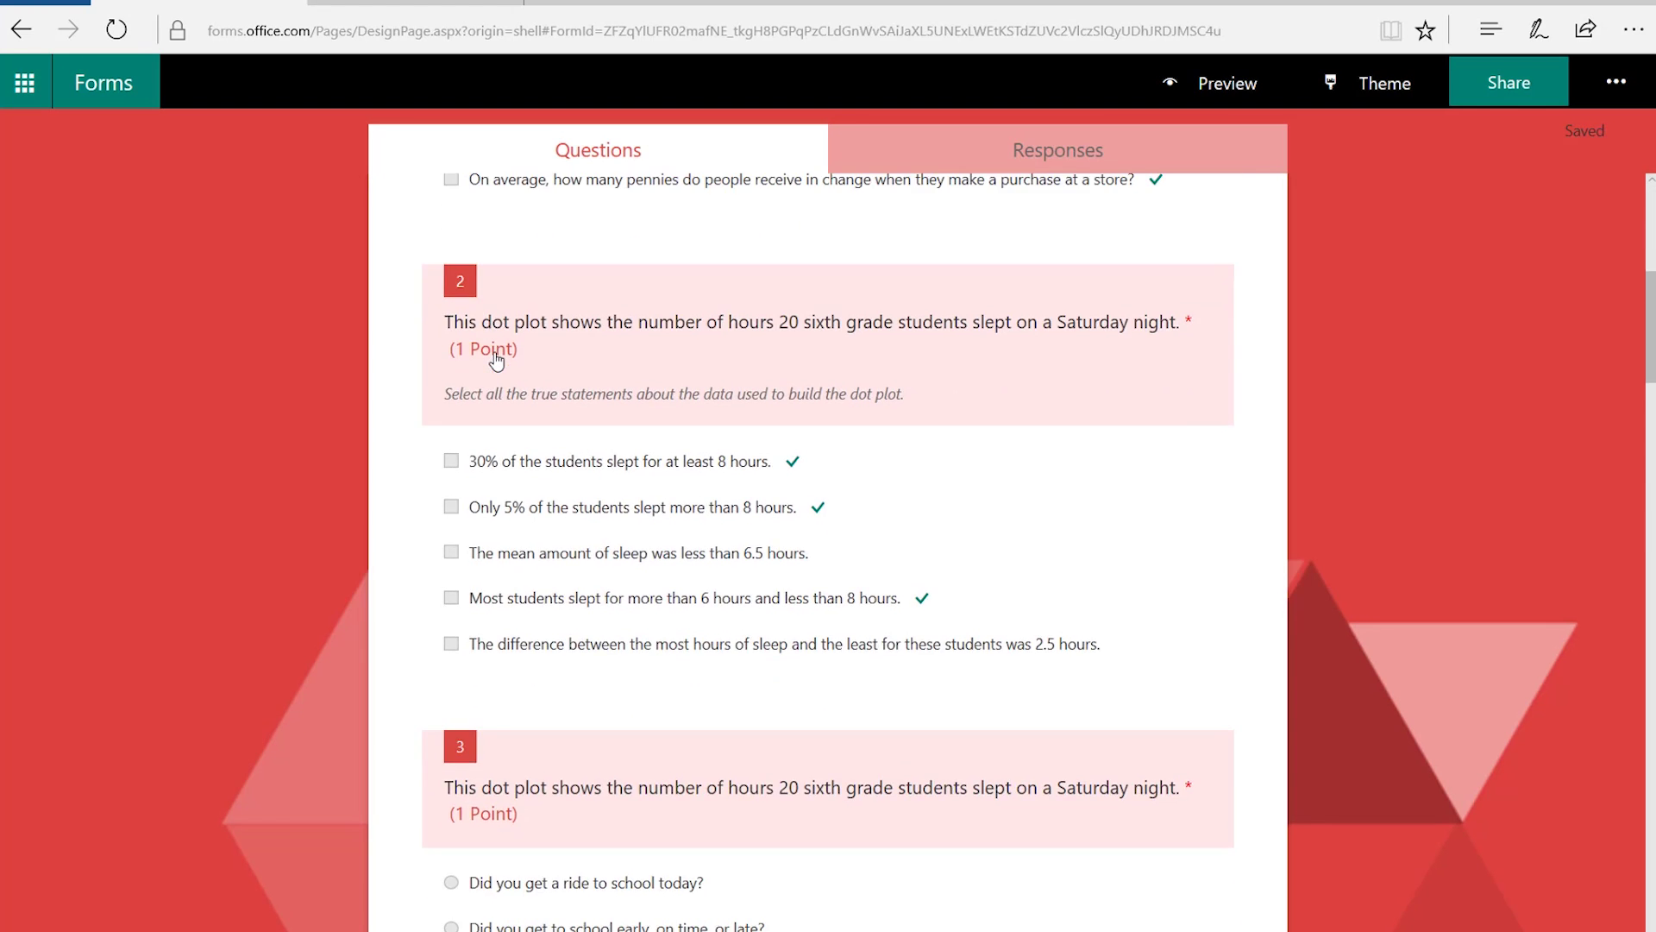
{"action": "scroll", "coordinate": [496, 361], "scroll_direction": "down", "scroll_amount": 3}
{"action": "scroll", "coordinate": [496, 361], "scroll_direction": "down", "scroll_amount": 4}
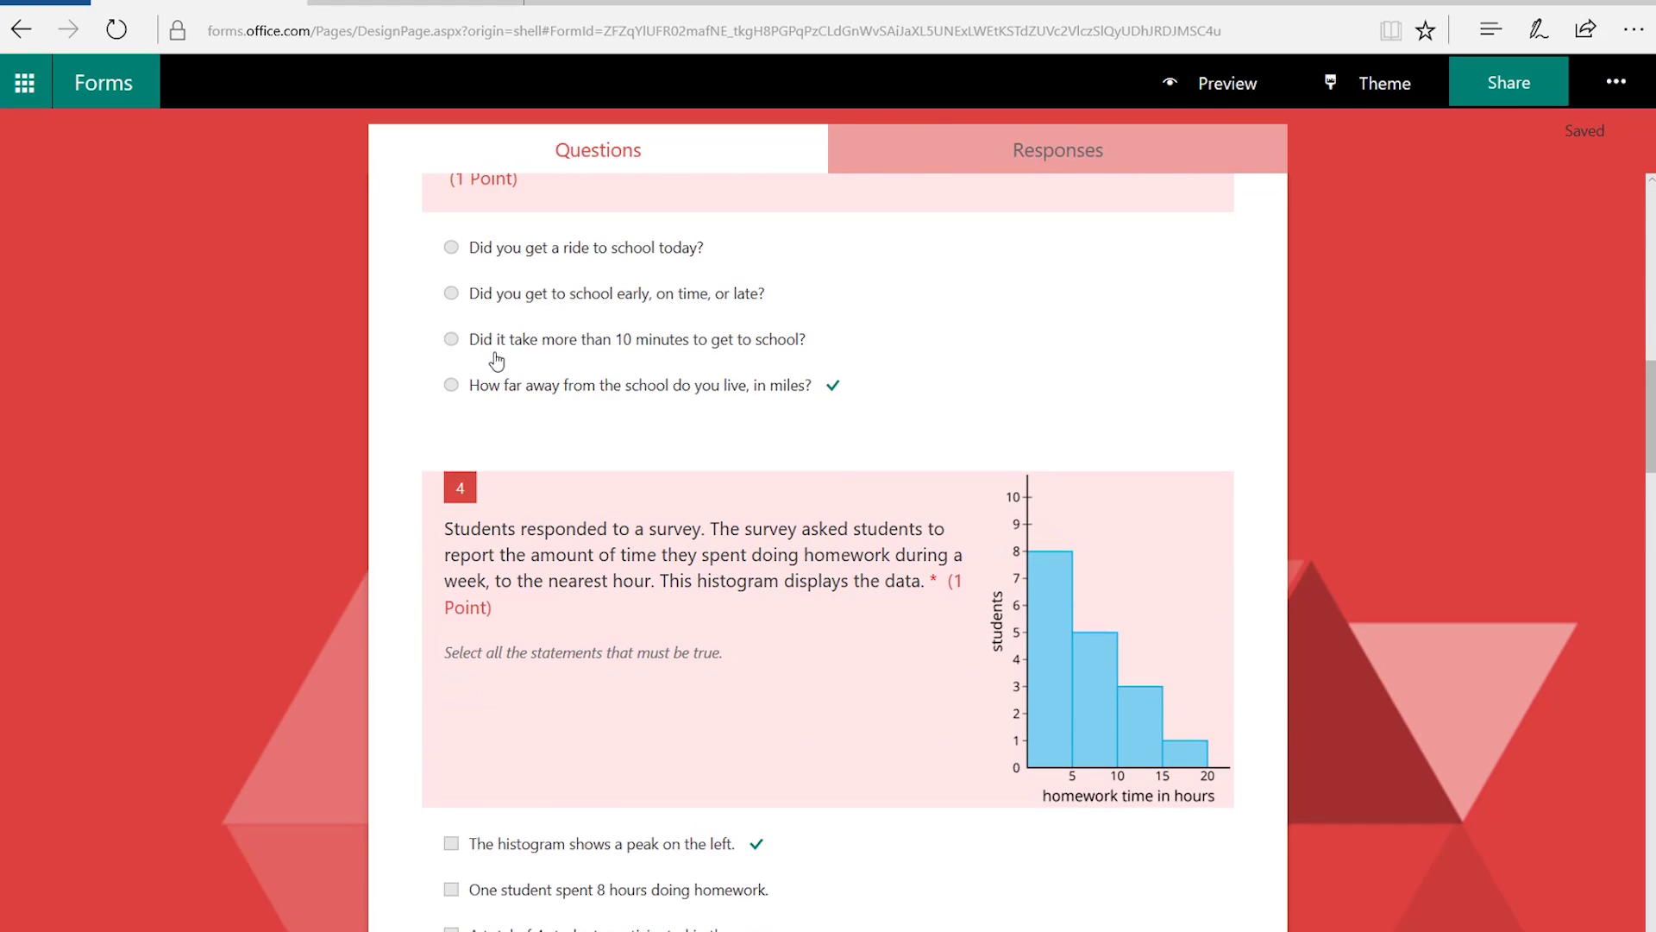
{"action": "scroll", "coordinate": [496, 360], "scroll_direction": "down", "scroll_amount": 4}
{"action": "scroll", "coordinate": [496, 360], "scroll_direction": "down", "scroll_amount": 3}
{"action": "scroll", "coordinate": [496, 360], "scroll_direction": "down", "scroll_amount": 3}
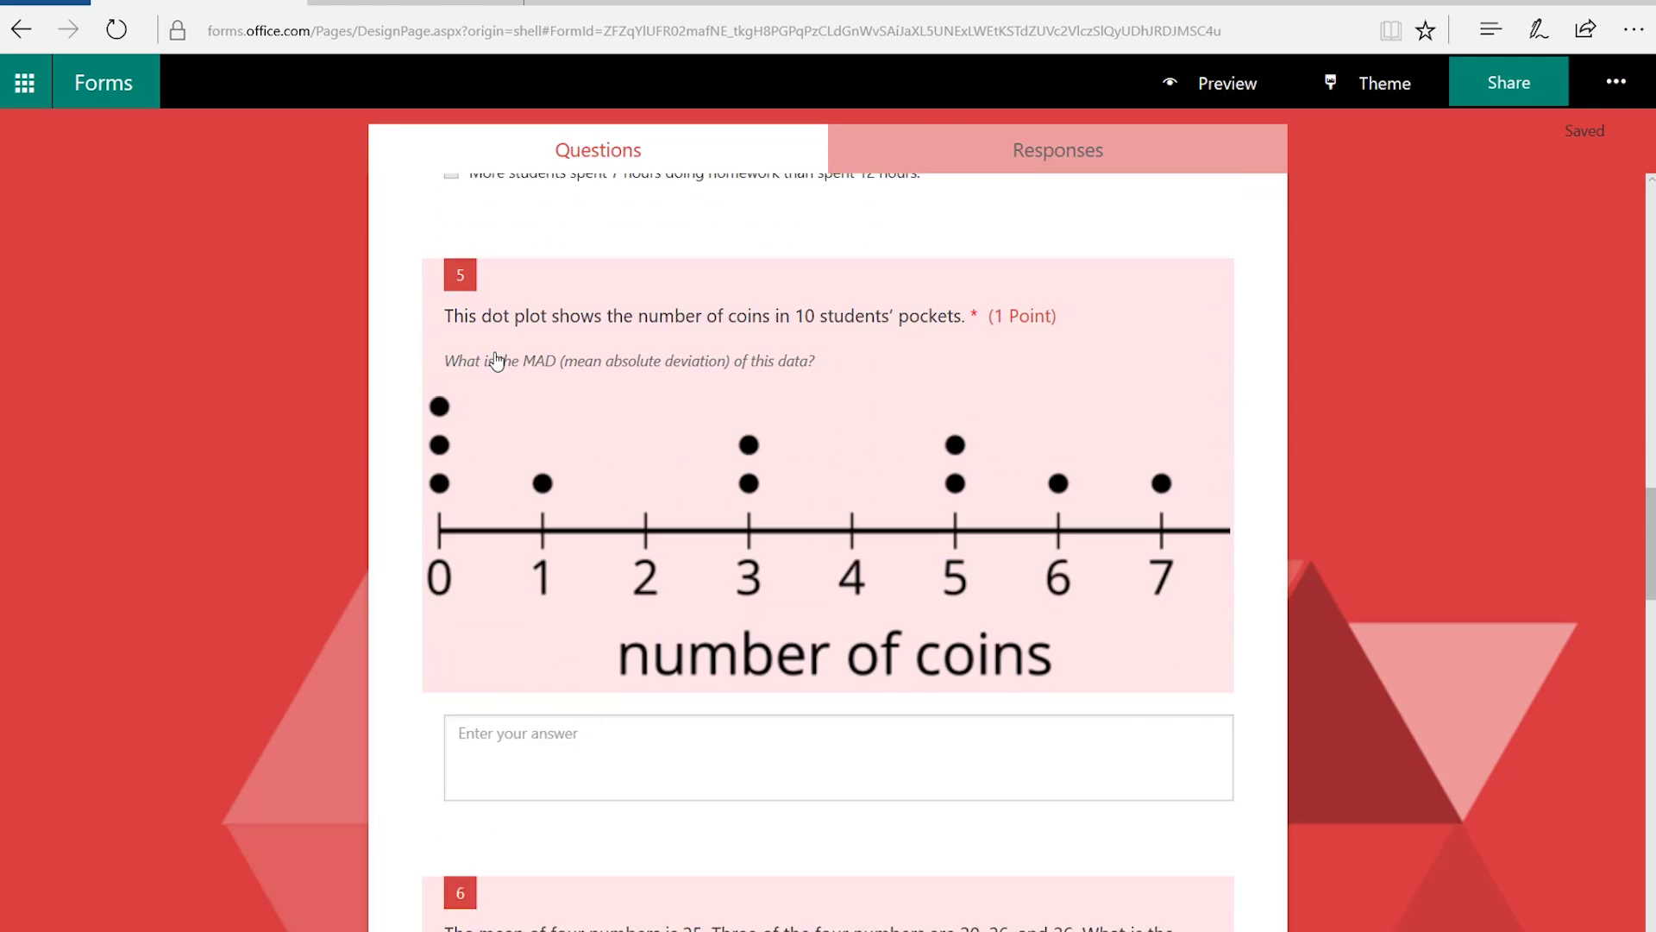
{"action": "scroll", "coordinate": [496, 360], "scroll_direction": "down", "scroll_amount": 3}
{"action": "scroll", "coordinate": [496, 361], "scroll_direction": "down", "scroll_amount": 2}
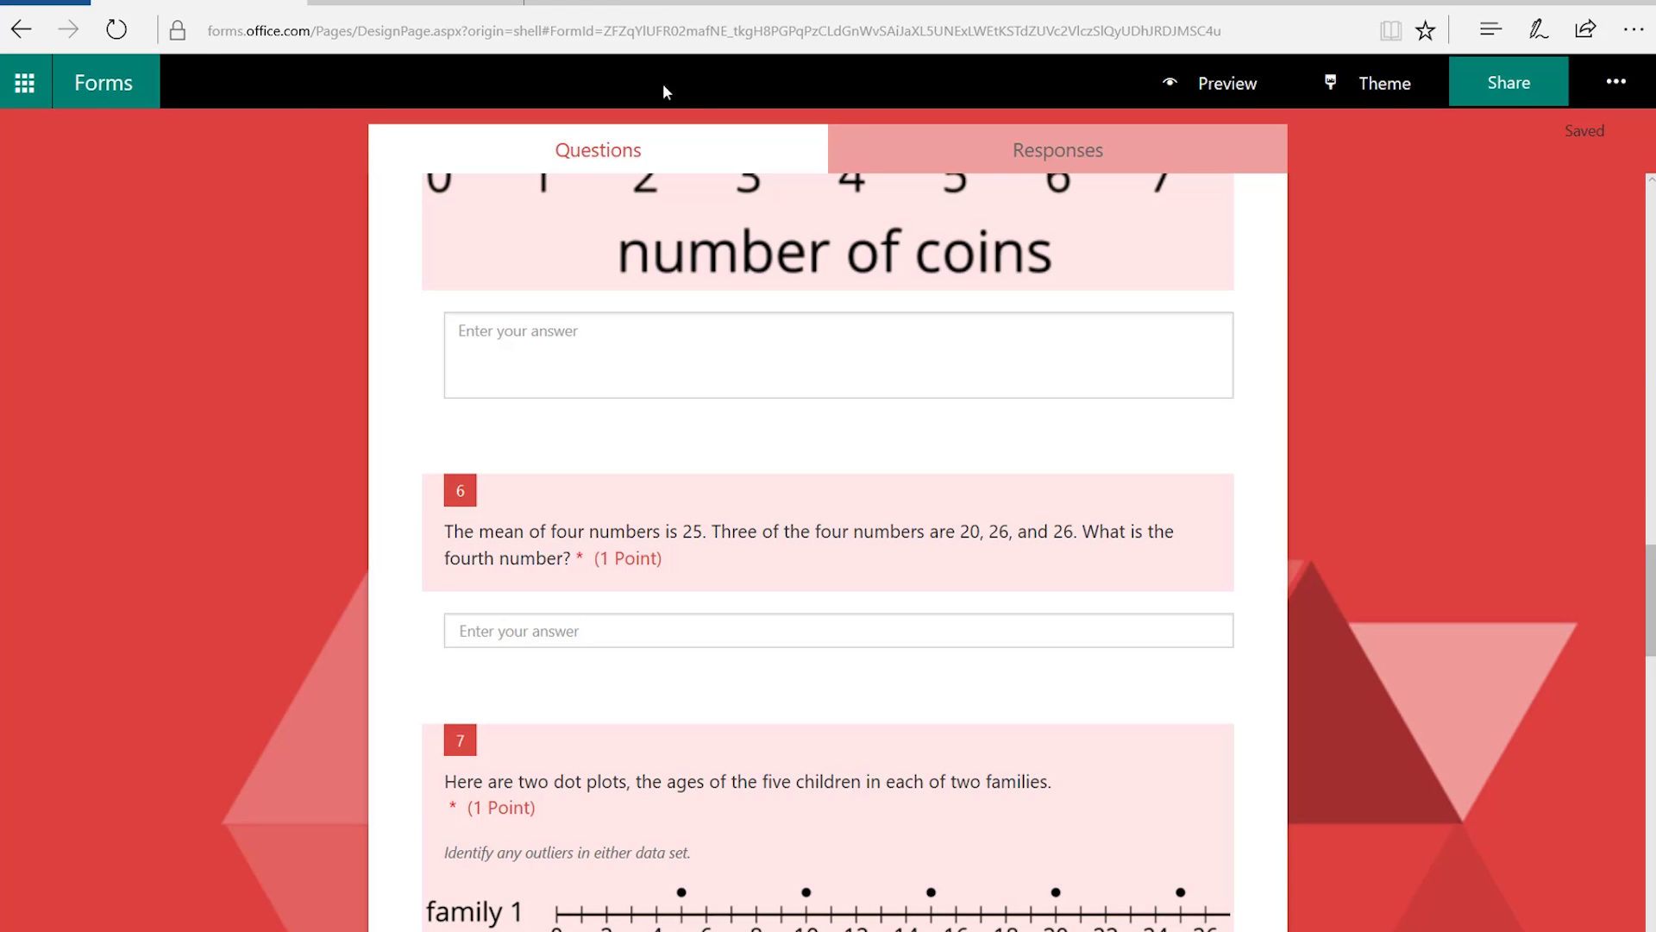
- Browse the orange 6.8 Mid-Unit assessment's response charts (15 responses, average 6), then review answers
{"action": "left_click", "coordinate": [99, 79]}
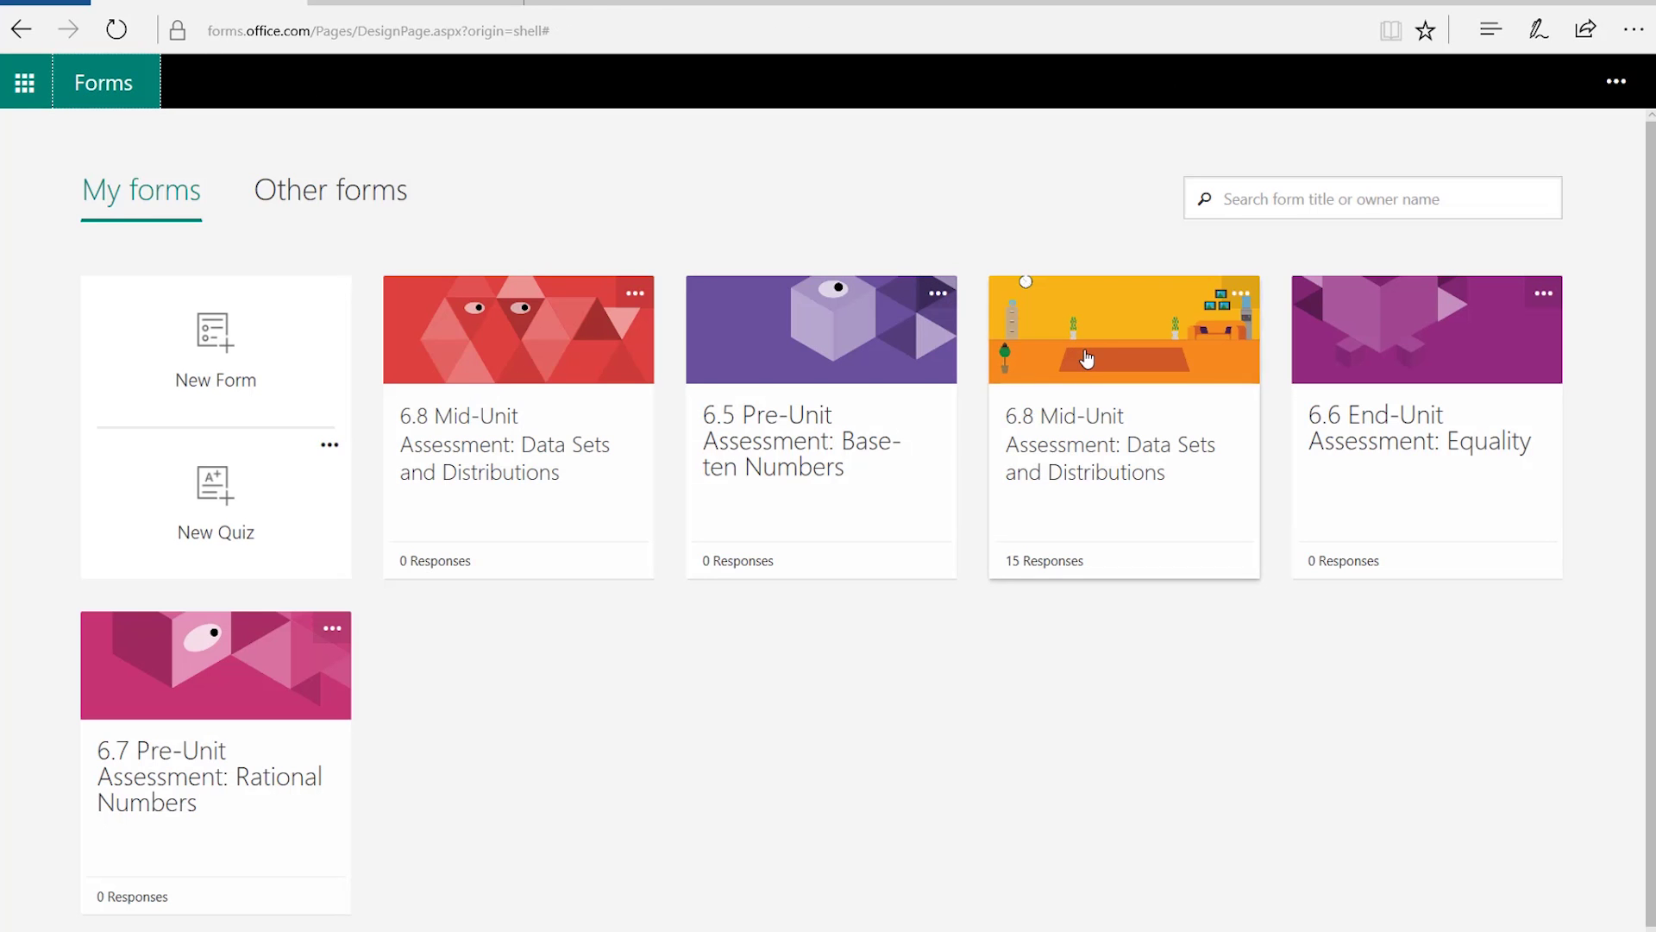
{"action": "left_click", "coordinate": [1078, 355]}
{"action": "left_click", "coordinate": [935, 164]}
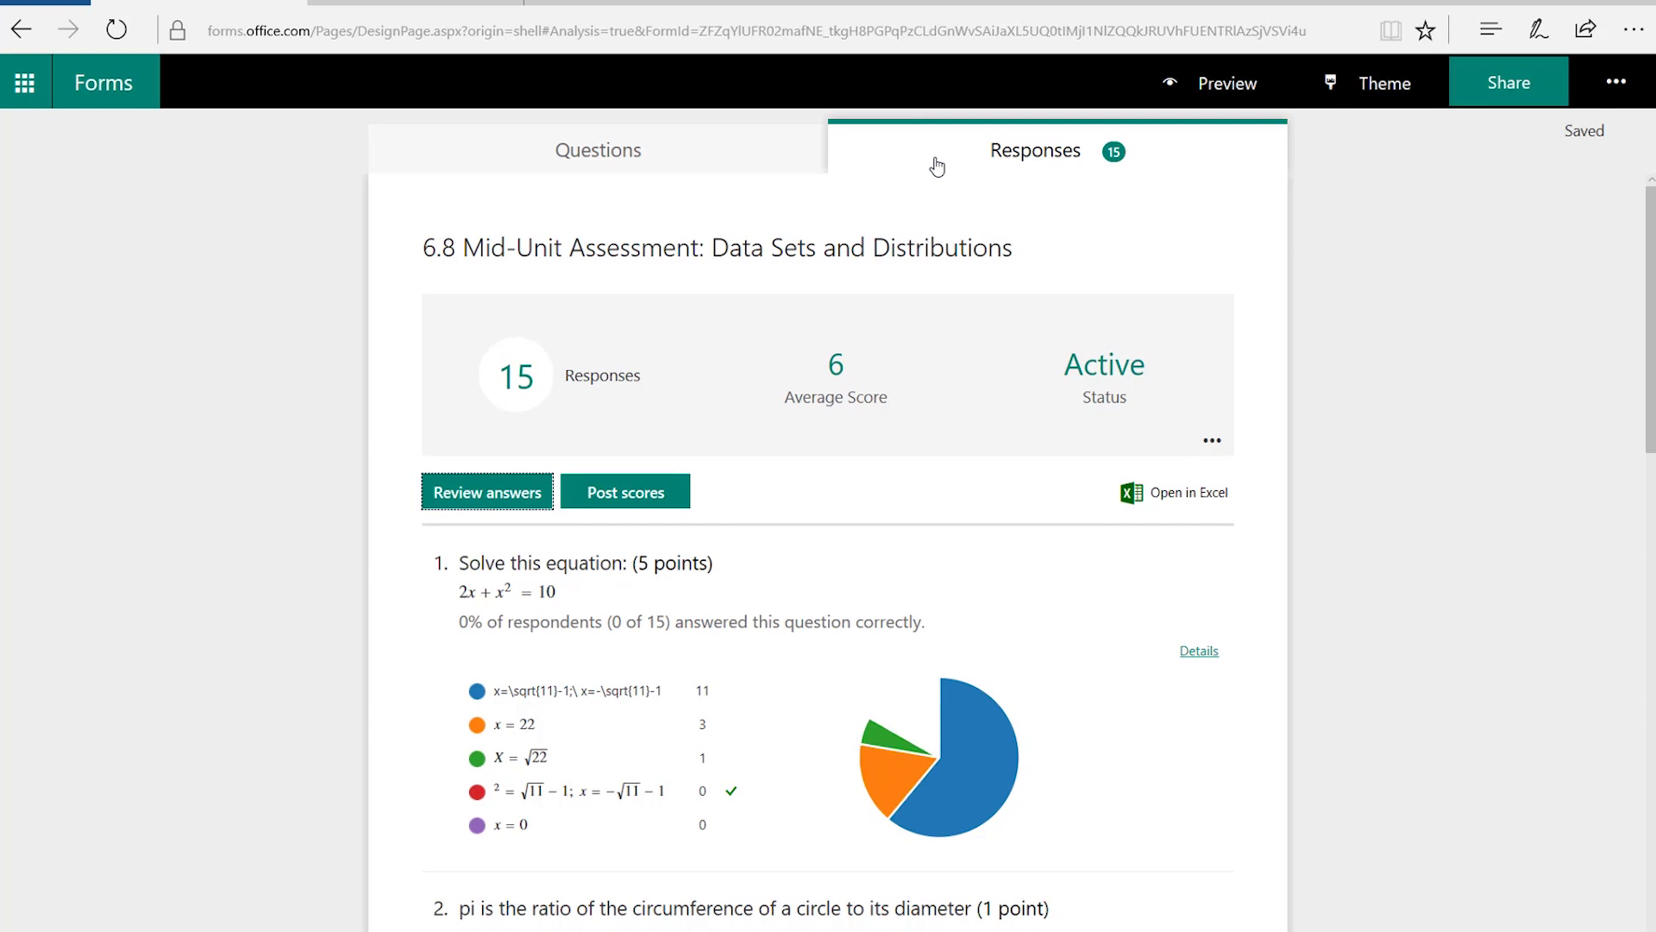
{"action": "scroll", "coordinate": [938, 166], "scroll_direction": "down", "scroll_amount": 2}
{"action": "scroll", "coordinate": [938, 165], "scroll_direction": "down", "scroll_amount": 2}
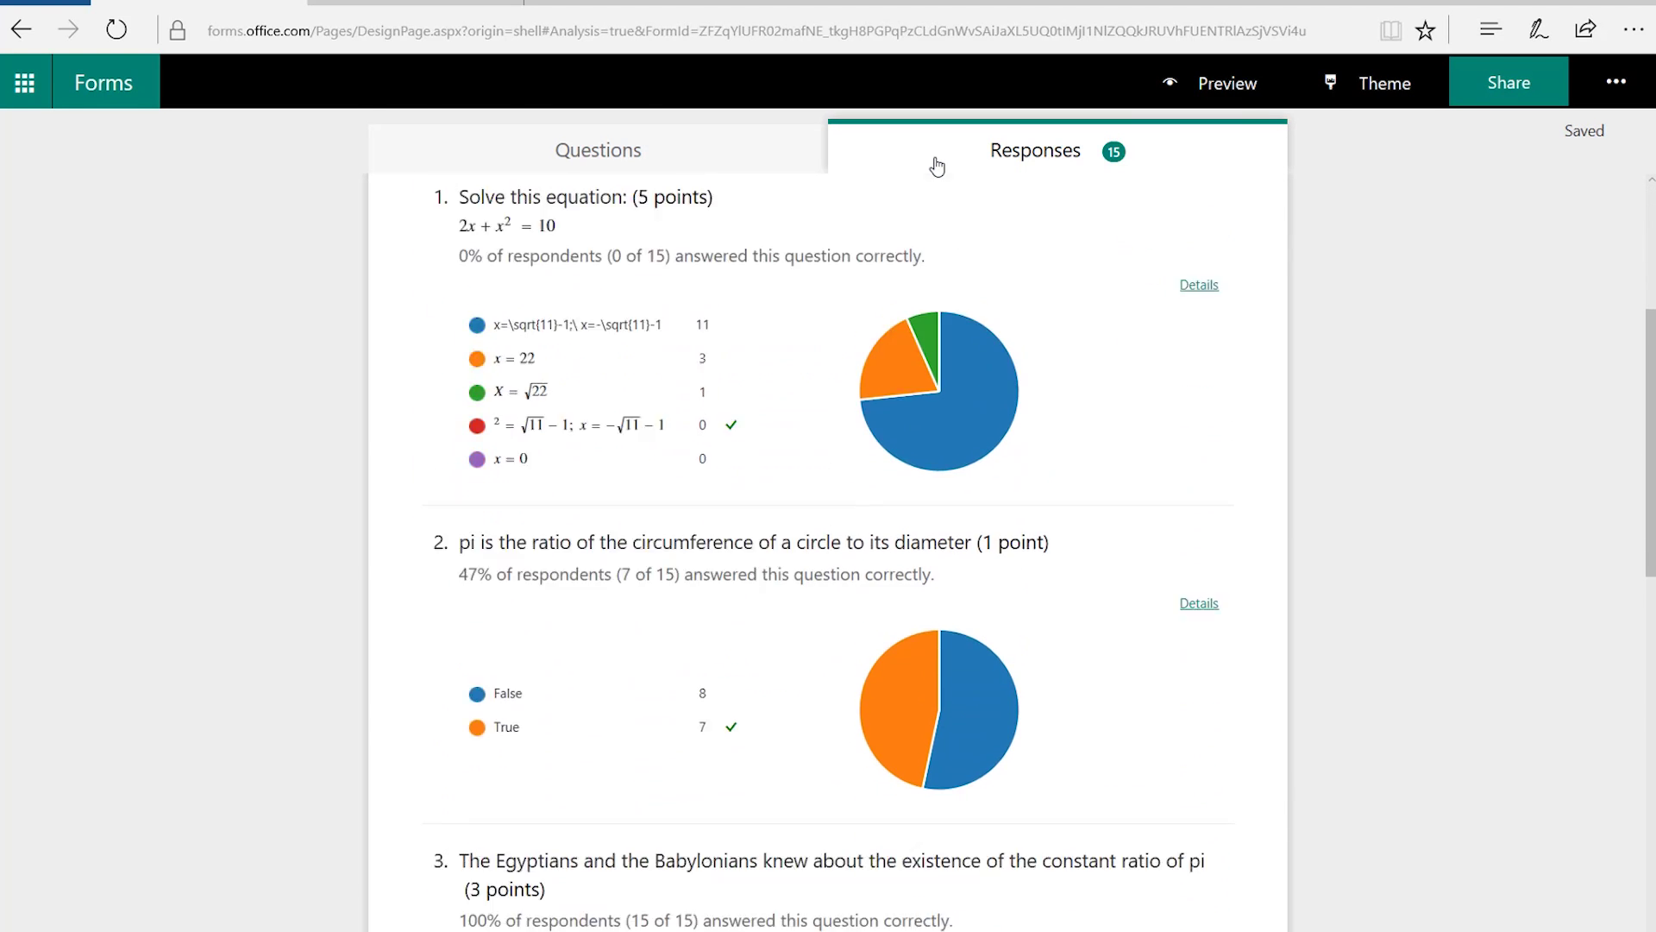
{"action": "scroll", "coordinate": [938, 165], "scroll_direction": "down", "scroll_amount": 2}
{"action": "scroll", "coordinate": [938, 163], "scroll_direction": "down", "scroll_amount": 3}
{"action": "scroll", "coordinate": [937, 164], "scroll_direction": "down", "scroll_amount": 4}
{"action": "scroll", "coordinate": [938, 164], "scroll_direction": "up", "scroll_amount": 4}
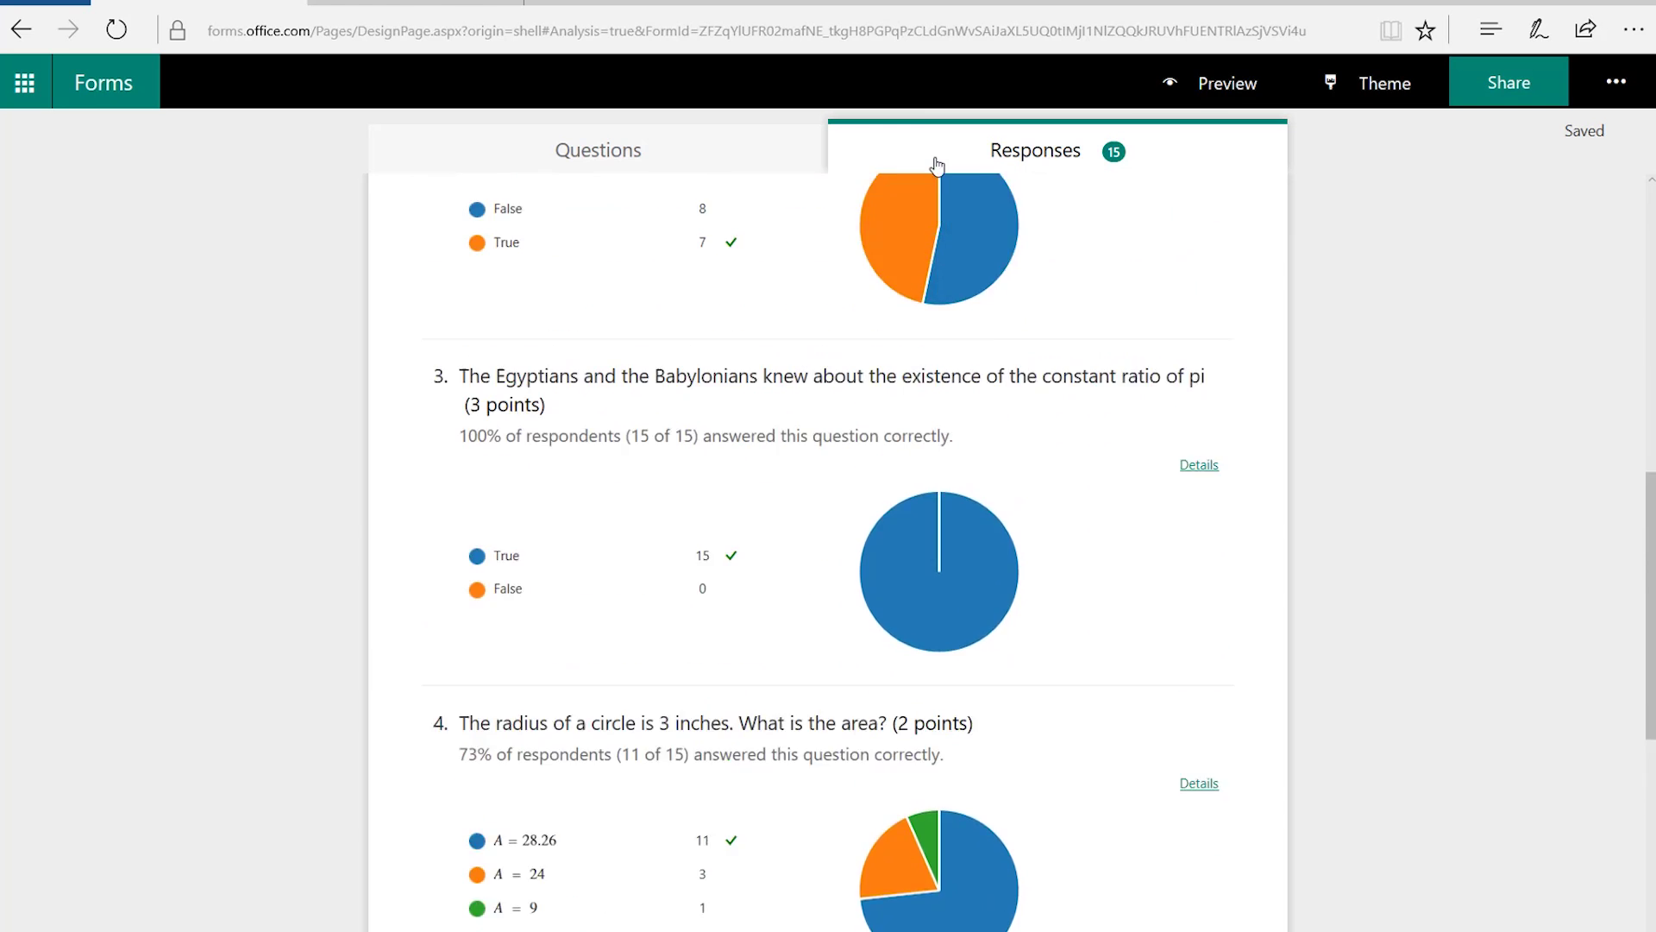
{"action": "scroll", "coordinate": [938, 164], "scroll_direction": "up", "scroll_amount": 2}
{"action": "scroll", "coordinate": [938, 164], "scroll_direction": "up", "scroll_amount": 5}
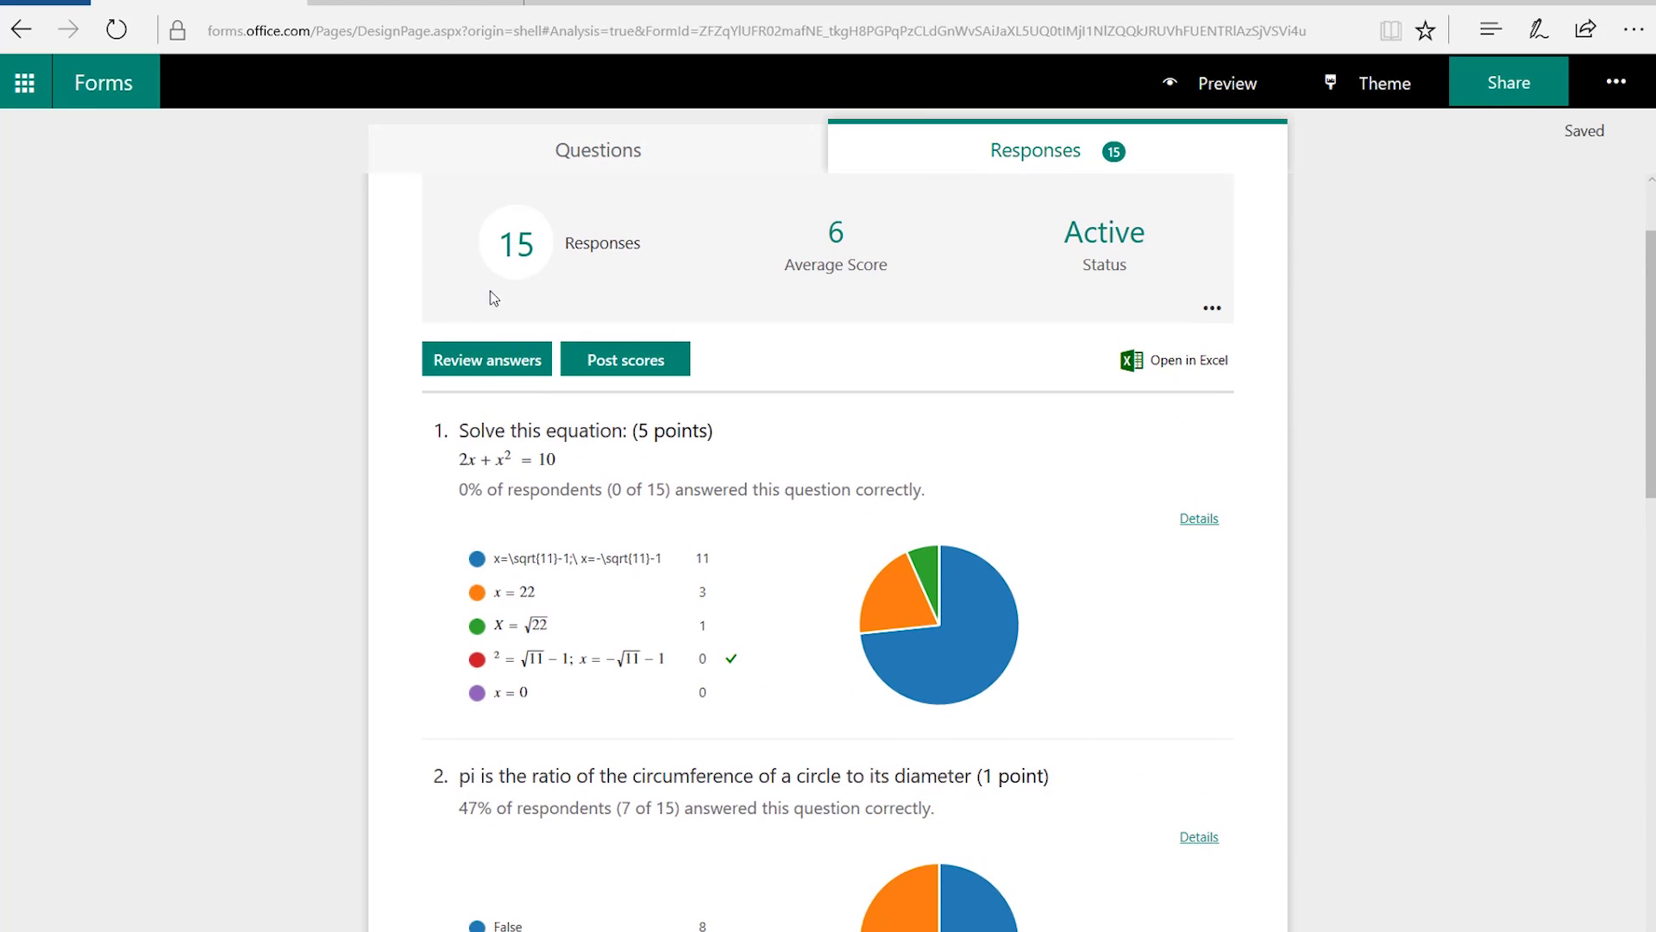
{"action": "left_click", "coordinate": [482, 362]}
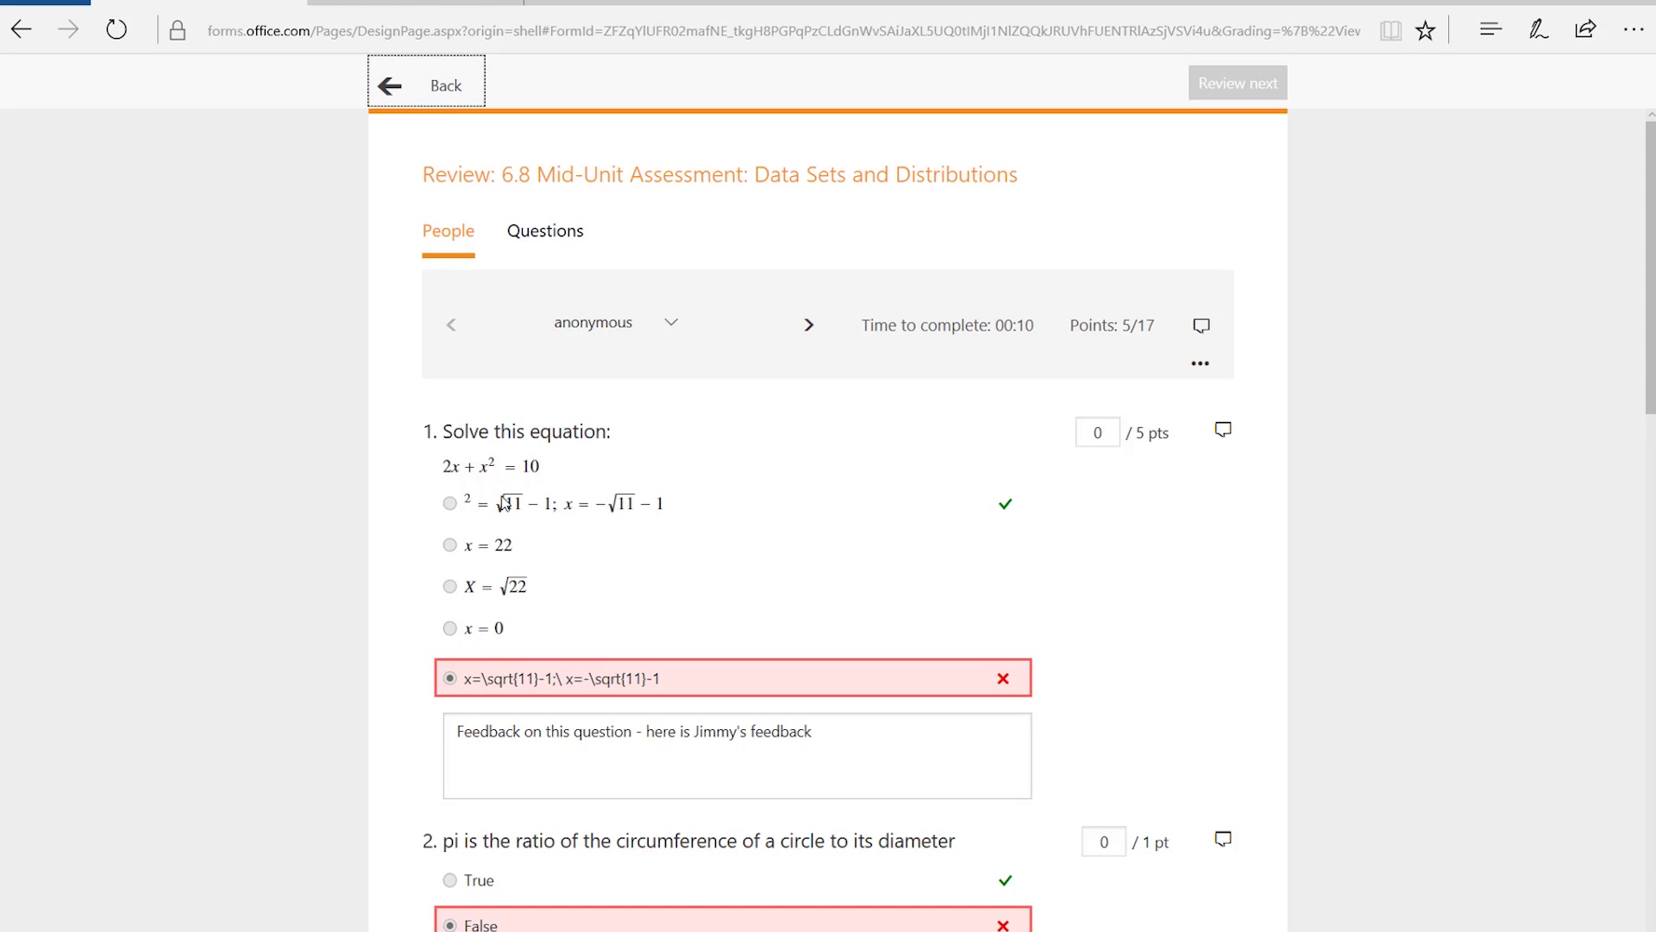
- Switch the answer review from People to Questions to see question 1's grouped responses
{"action": "scroll", "coordinate": [504, 503], "scroll_direction": "down", "scroll_amount": 5}
{"action": "scroll", "coordinate": [504, 503], "scroll_direction": "up", "scroll_amount": 5}
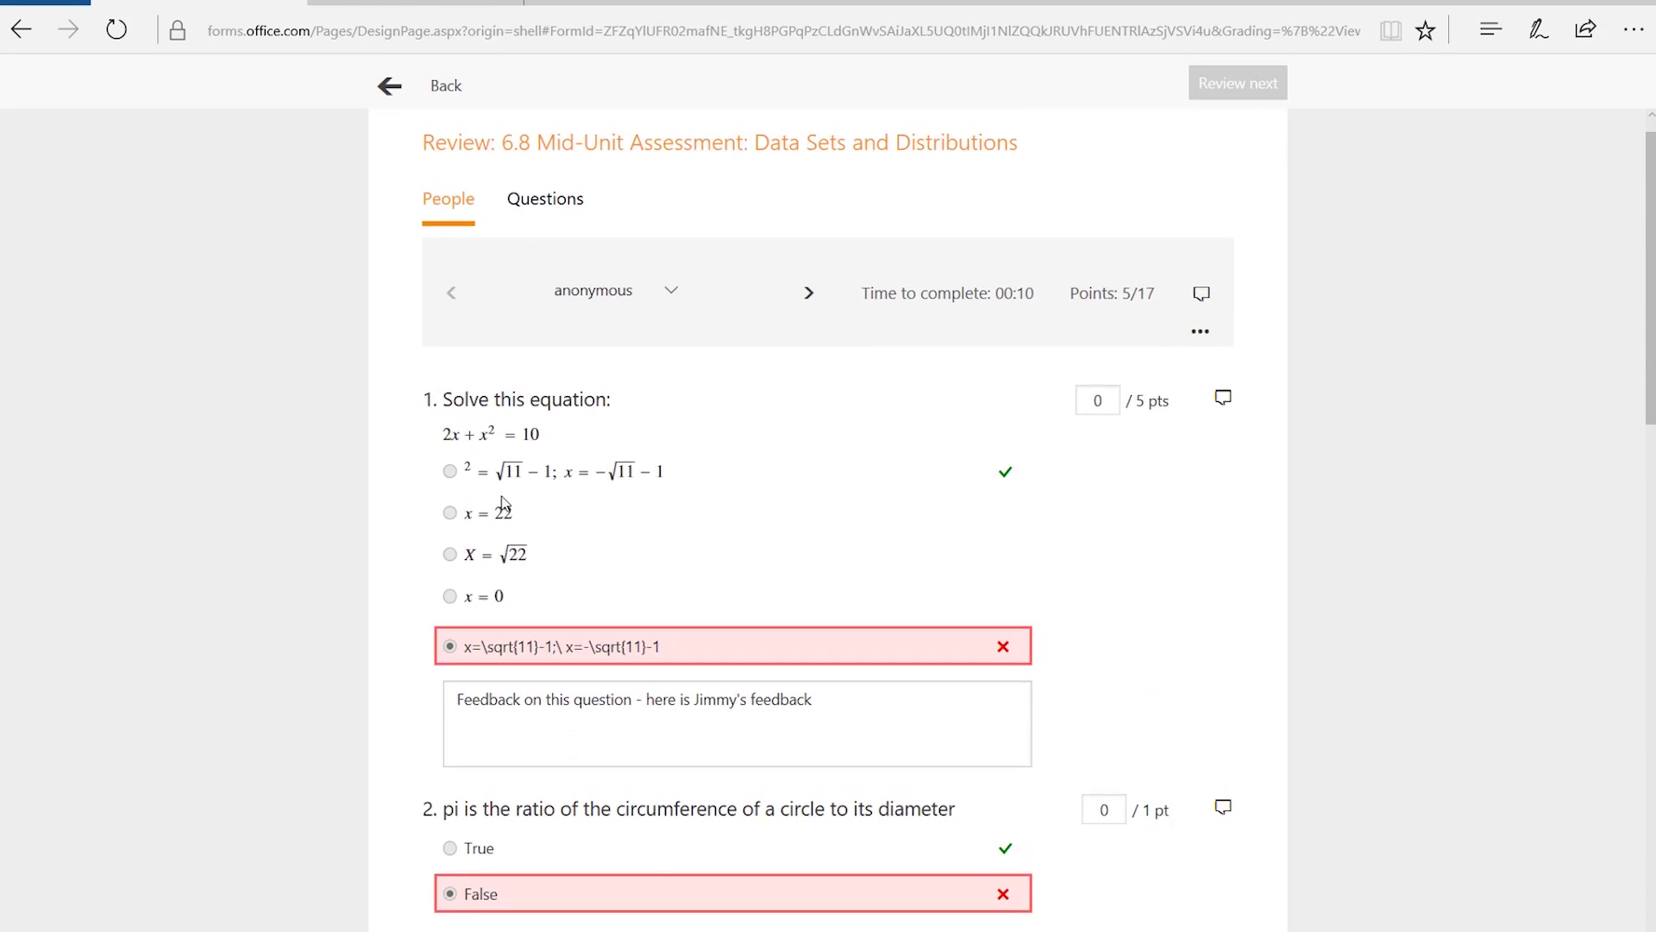
{"action": "left_click", "coordinate": [555, 201]}
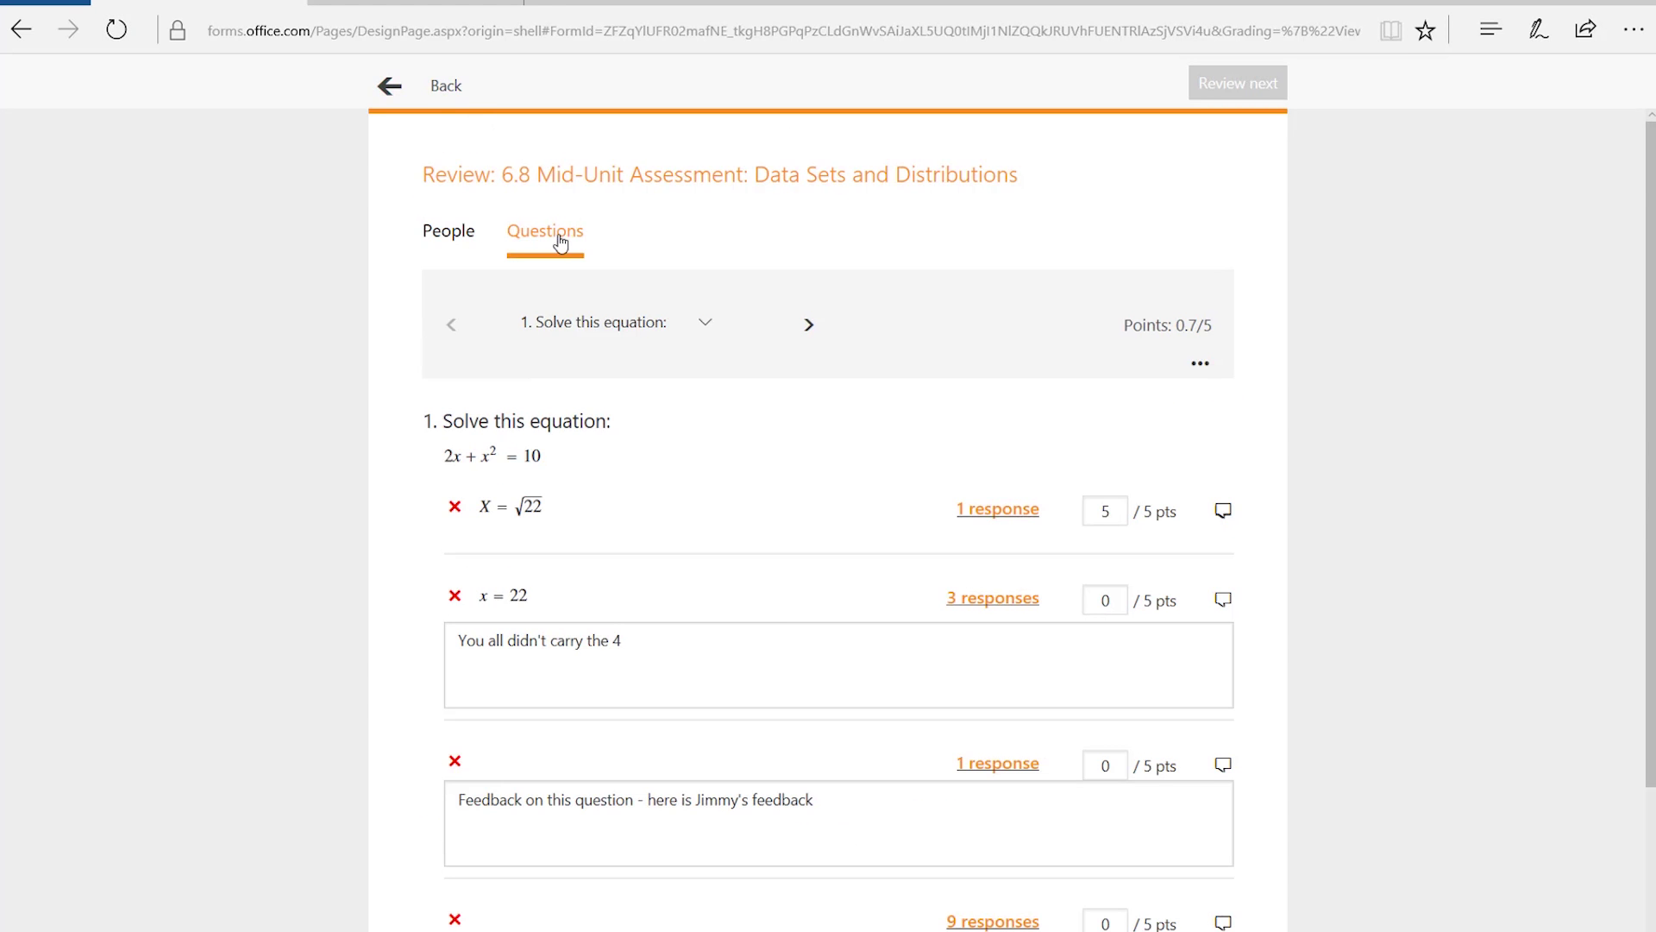
{"action": "left_click", "coordinate": [390, 86]}
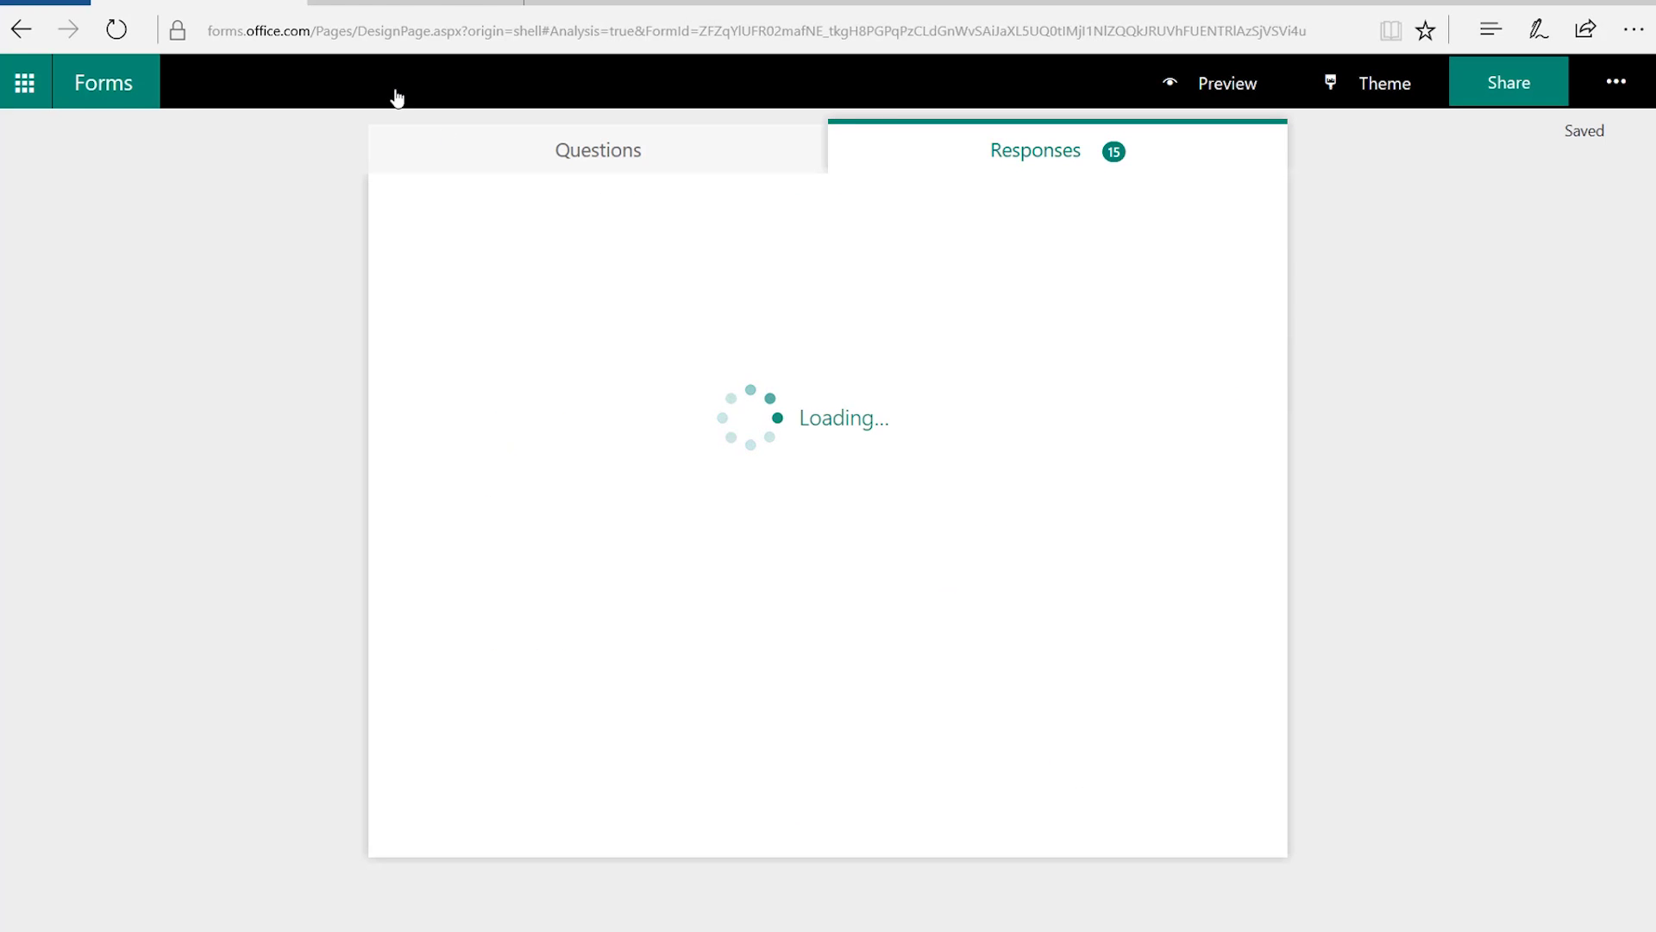
- Return to My forms and browse the 6.5 Pre-Unit Assessment: Base-ten Numbers questions
{"action": "left_click", "coordinate": [86, 97]}
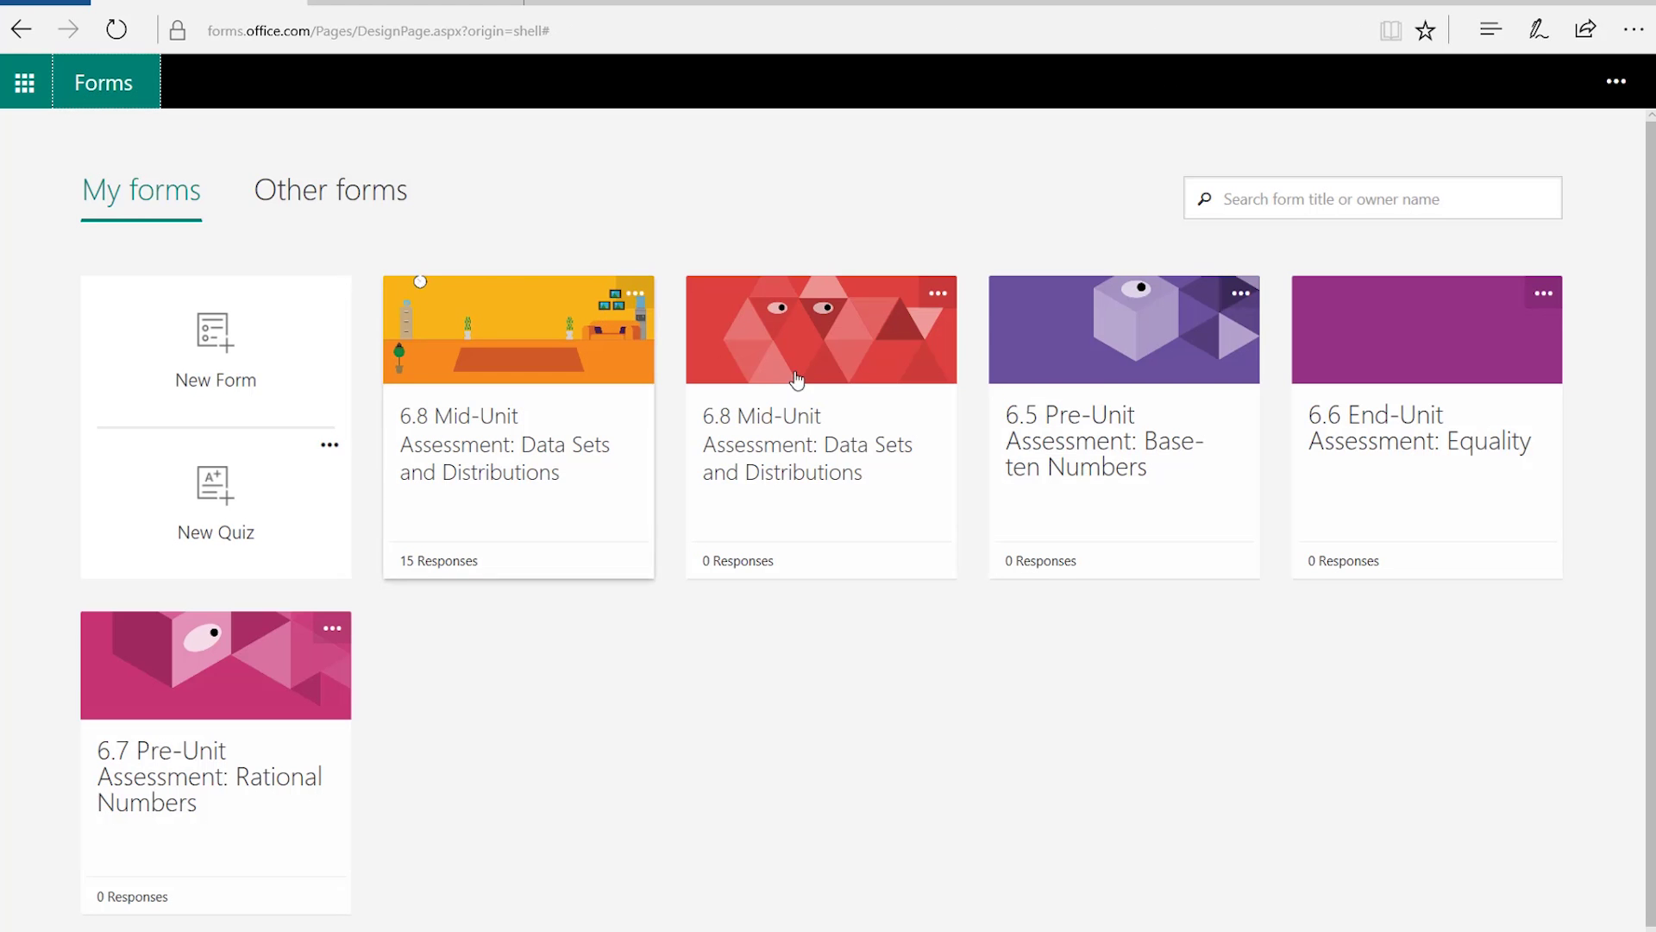
{"action": "left_click", "coordinate": [1053, 372]}
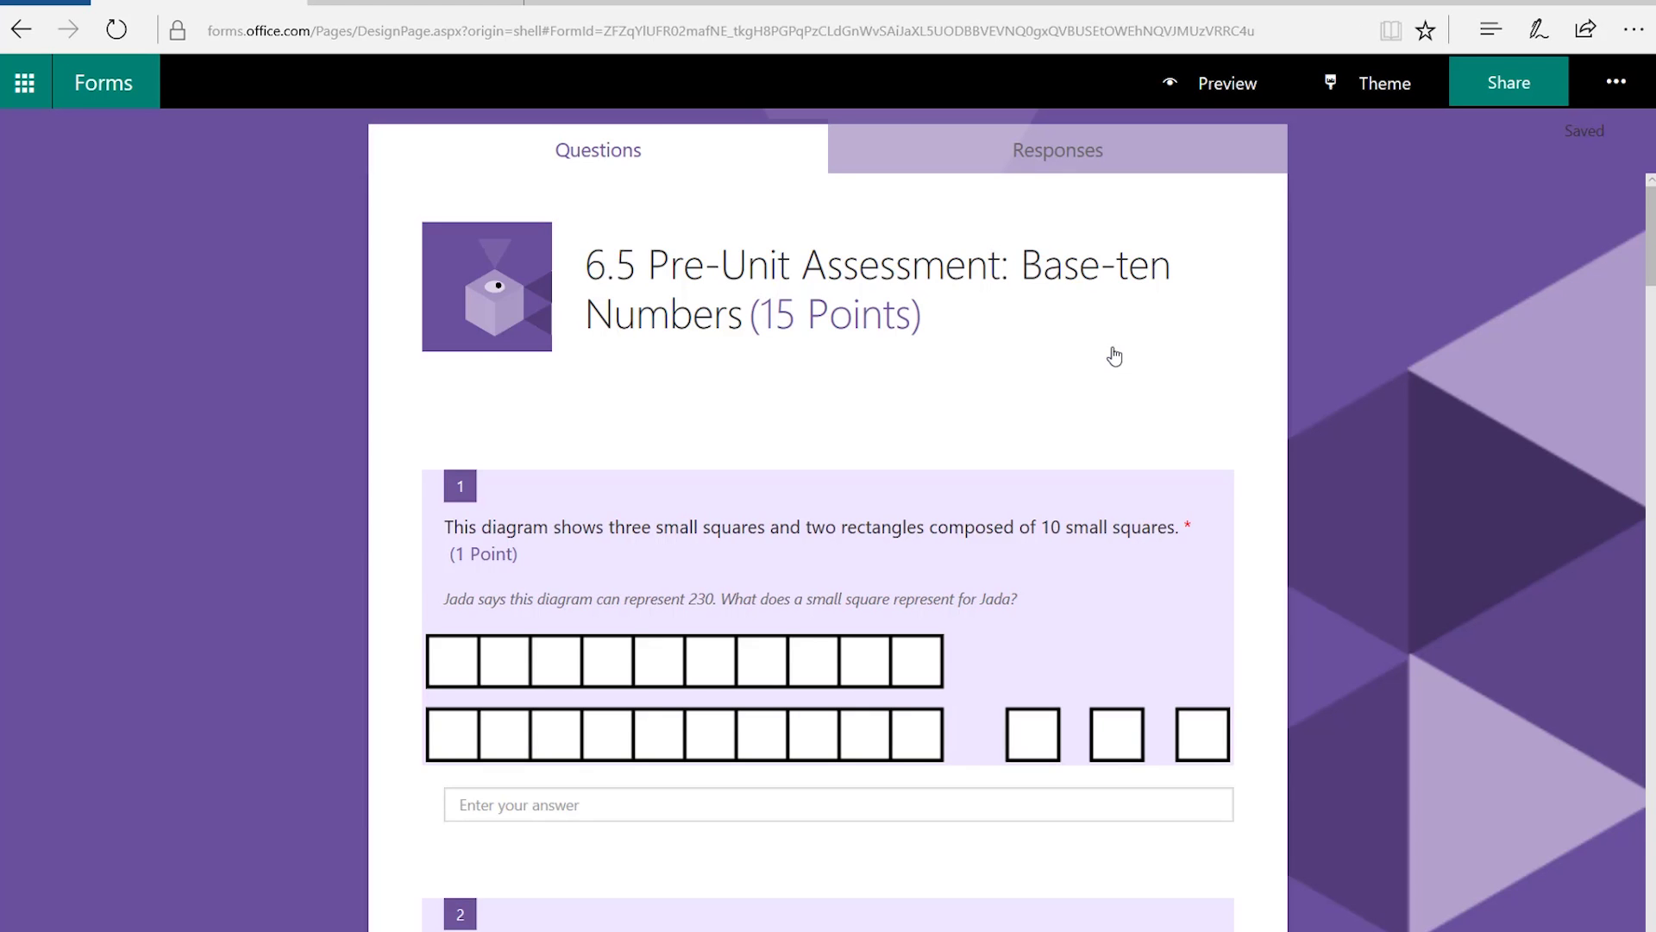
{"action": "scroll", "coordinate": [1115, 355], "scroll_direction": "down", "scroll_amount": 5}
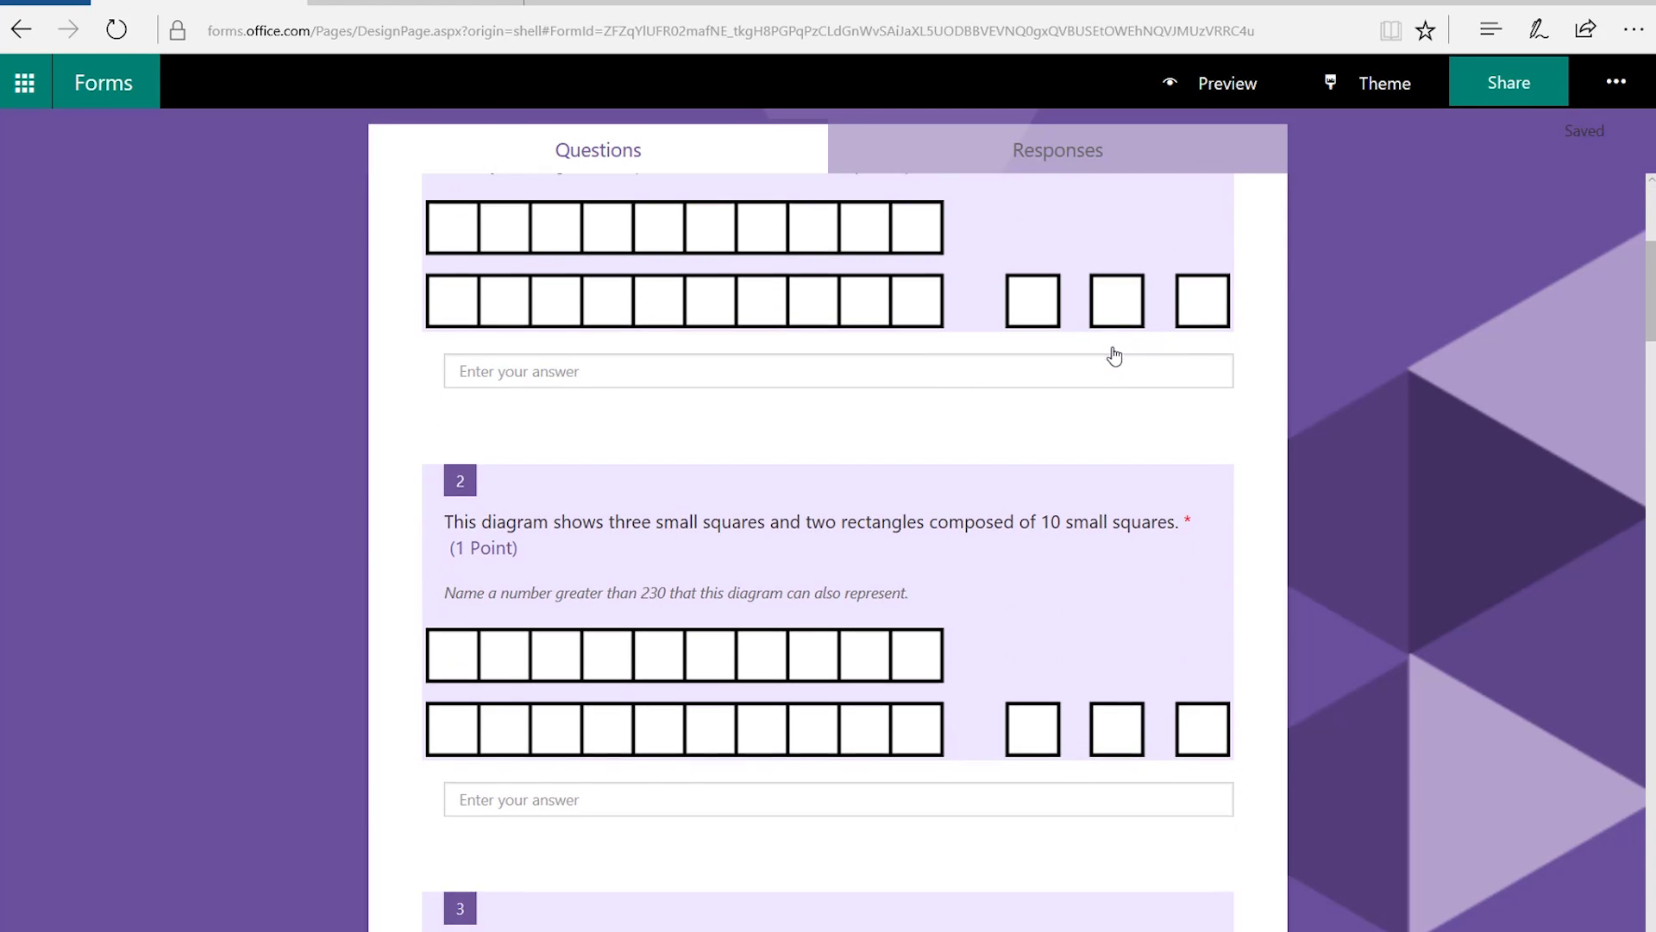
{"action": "scroll", "coordinate": [1114, 356], "scroll_direction": "down", "scroll_amount": 5}
{"action": "scroll", "coordinate": [1114, 355], "scroll_direction": "down", "scroll_amount": 3}
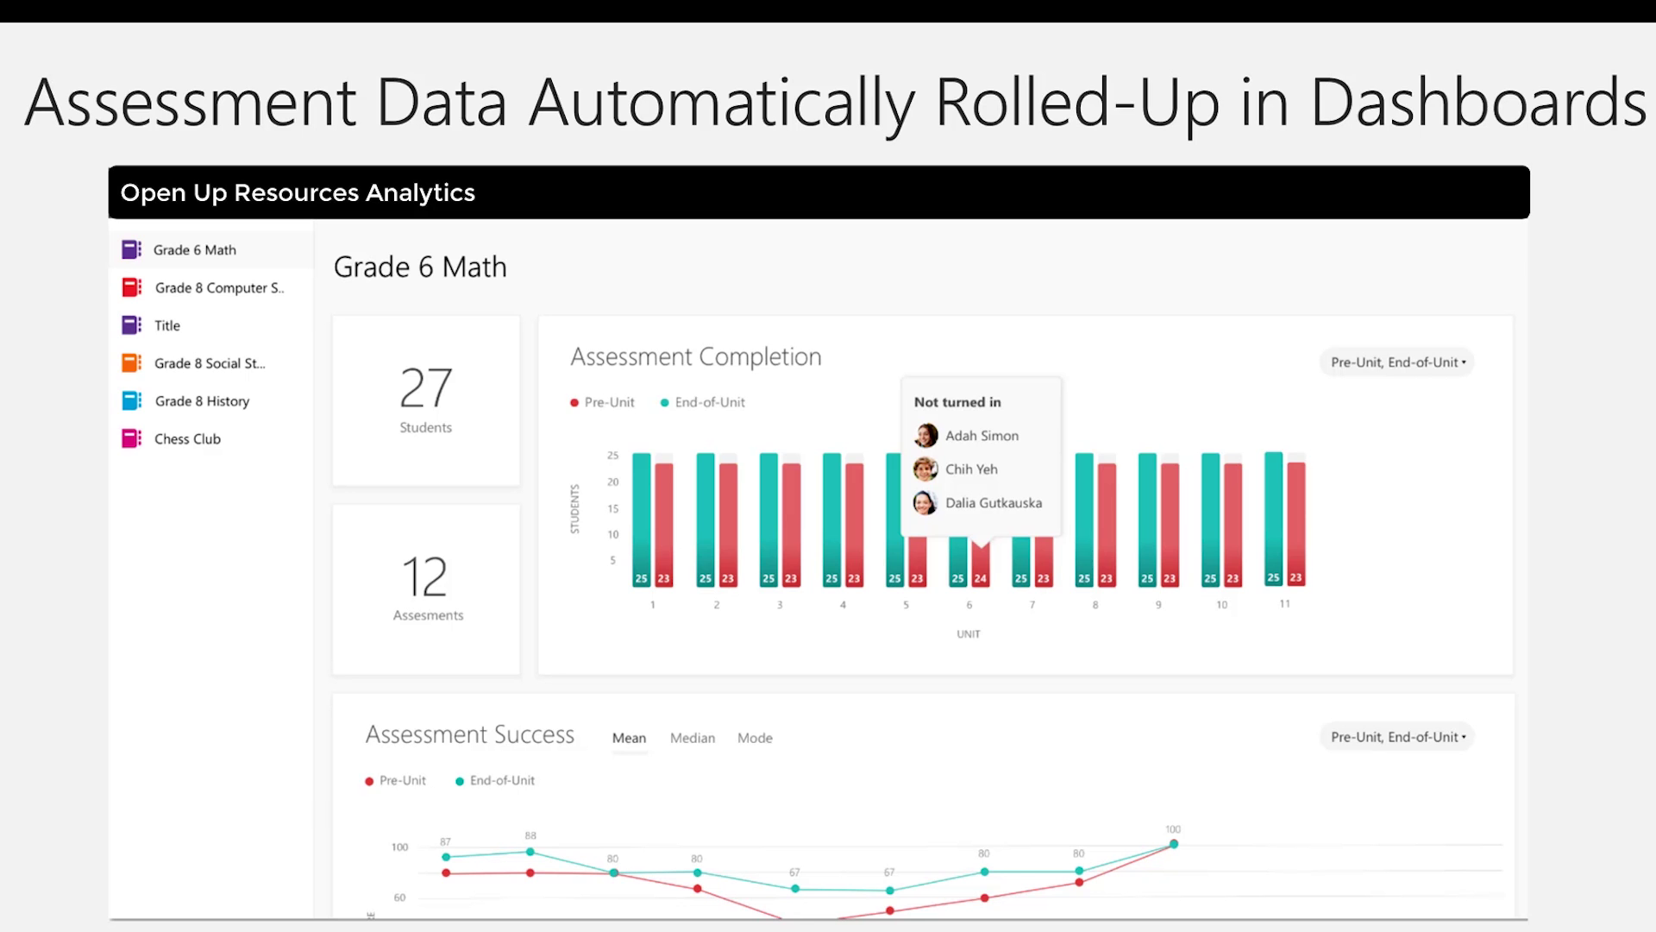
- Advance past the Assessment Success scores table to the Free Office 365 for Education slide
{"action": "key", "text": "Right"}
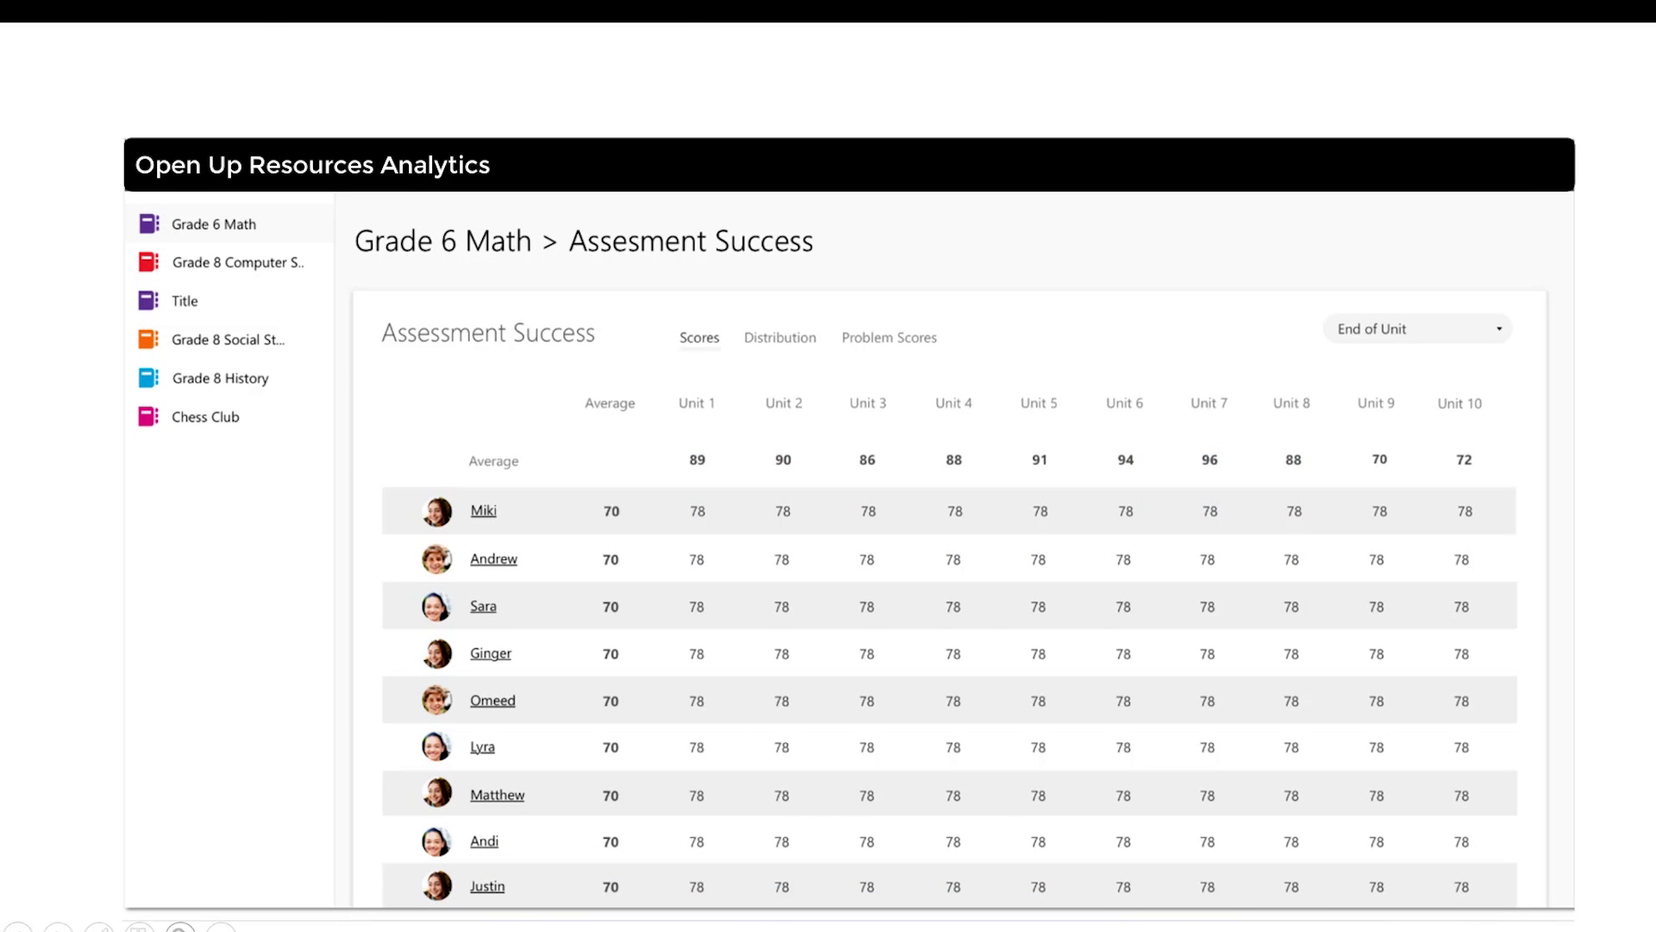
{"action": "key", "text": "Right"}
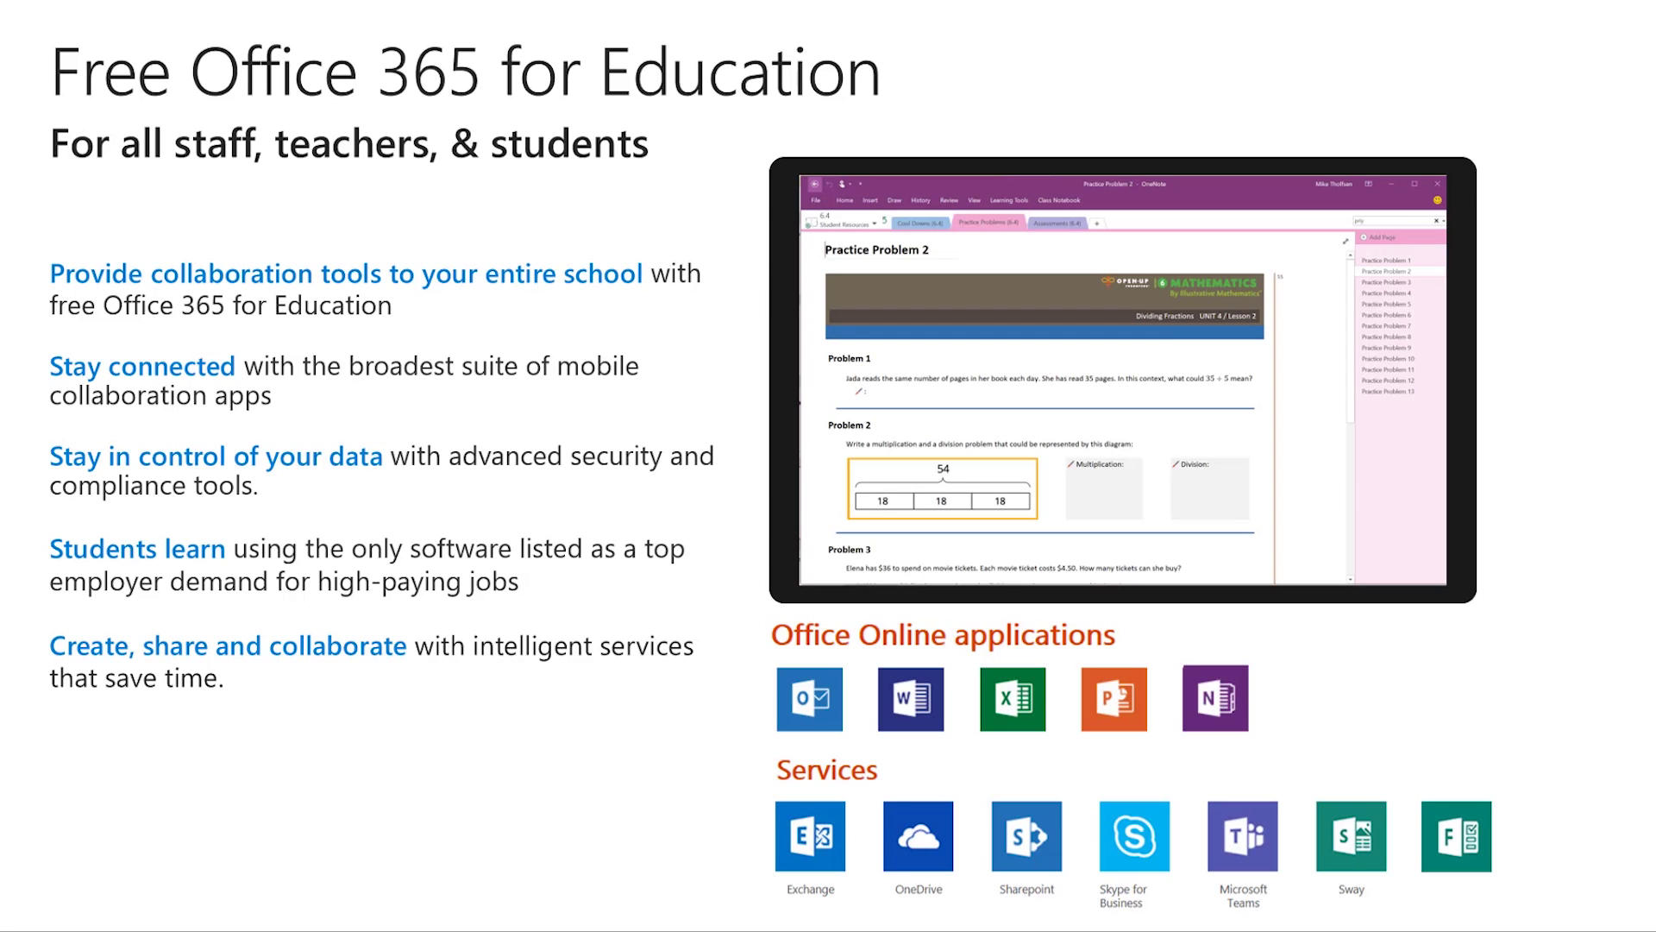